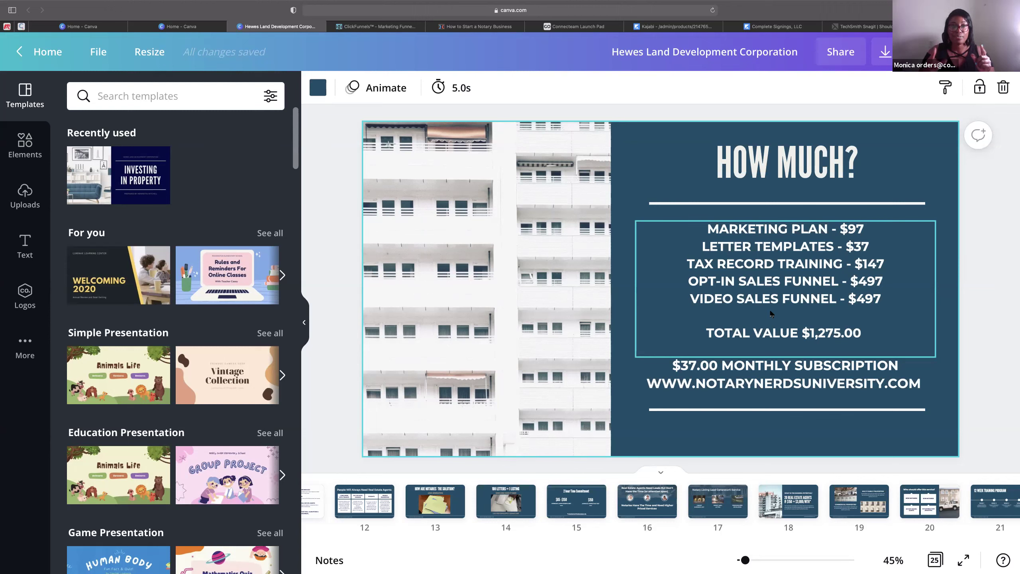
# - Leave the Canva pricing slide and switch to the ClickFunnels funnel steps tab
pyautogui.click(486, 25)
pyautogui.click(379, 26)
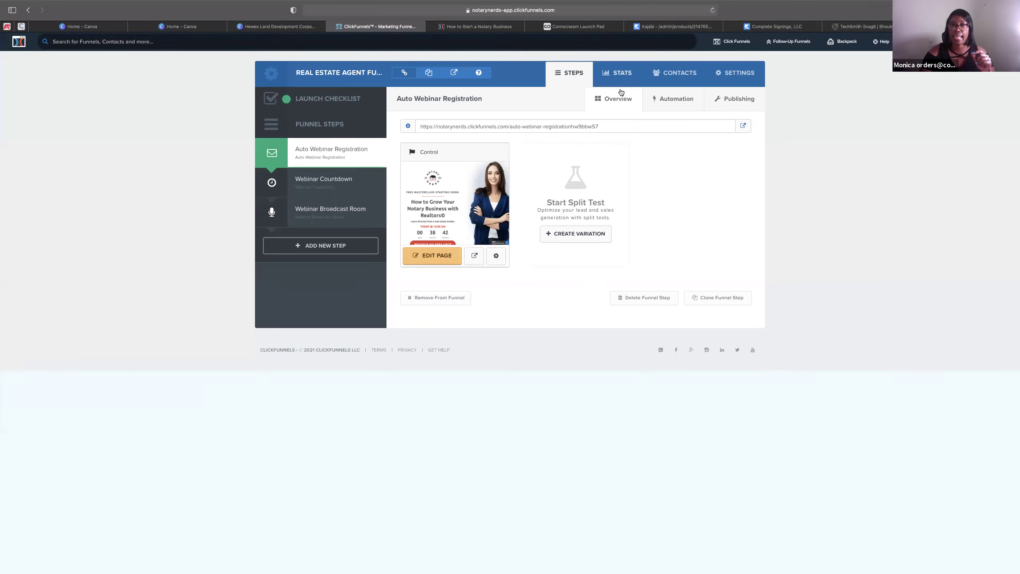
# - From the Funnels list, open Copy of Real Estate Agent Funnel and view its registration step live in a new tab
pyautogui.click(727, 41)
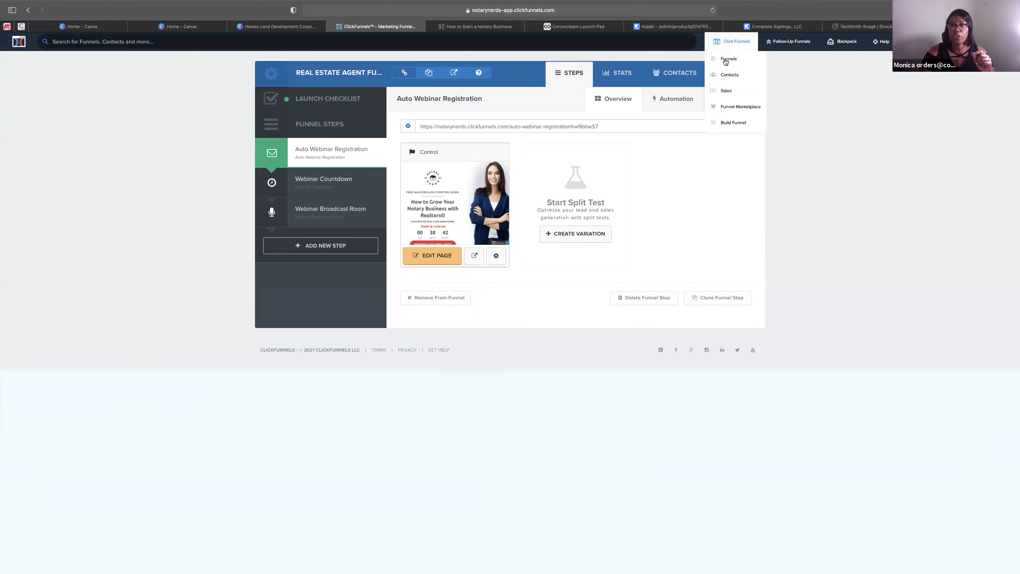
pyautogui.click(726, 60)
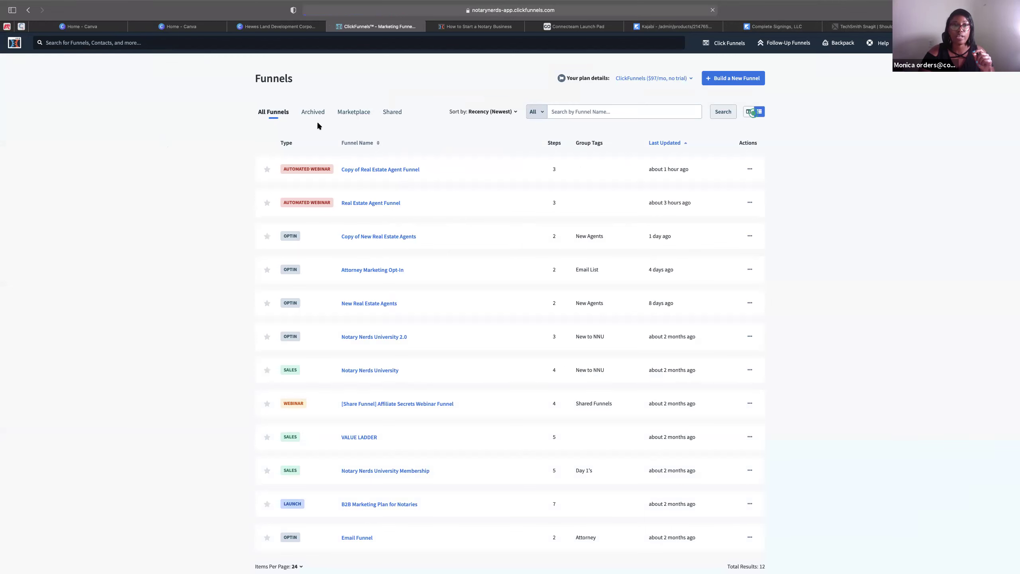
pyautogui.click(373, 171)
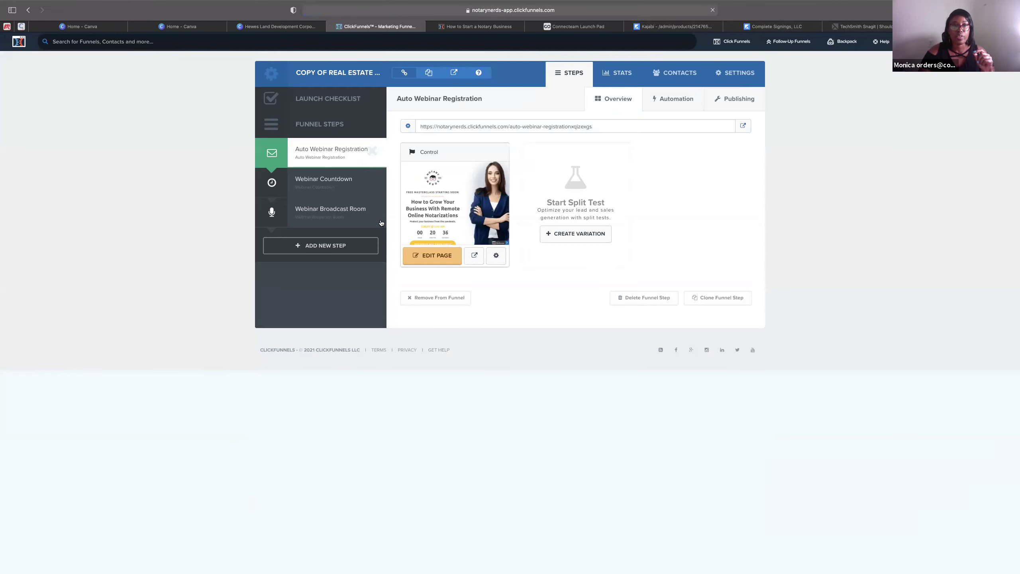
pyautogui.click(454, 73)
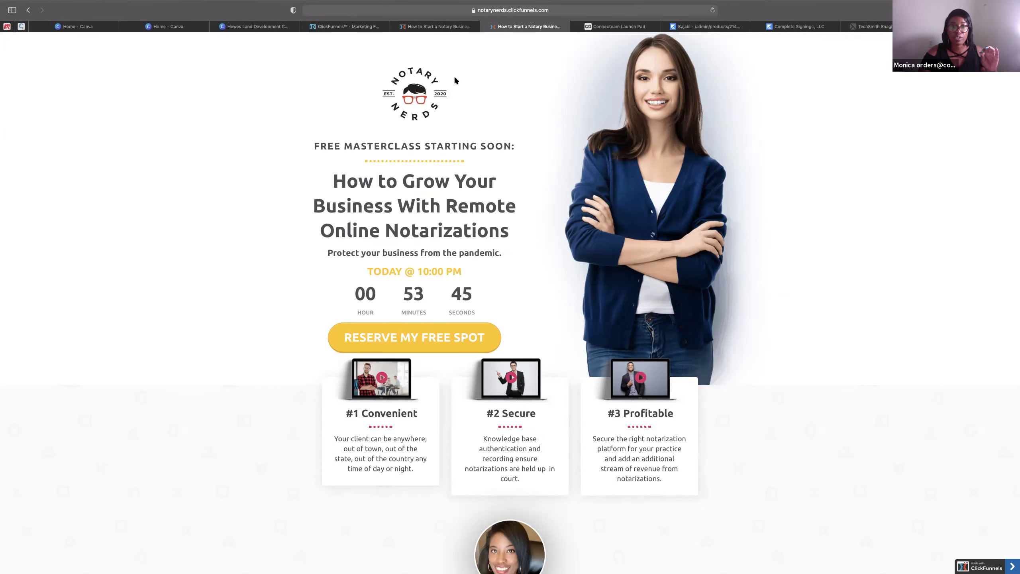
pyautogui.scroll(-3, 454, 76)
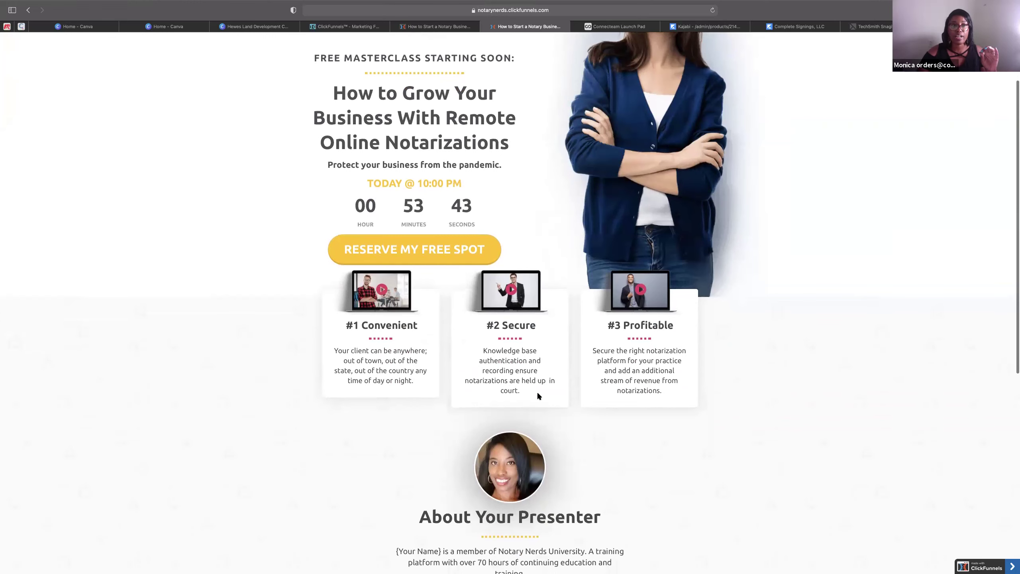
pyautogui.moveTo(303, 36)
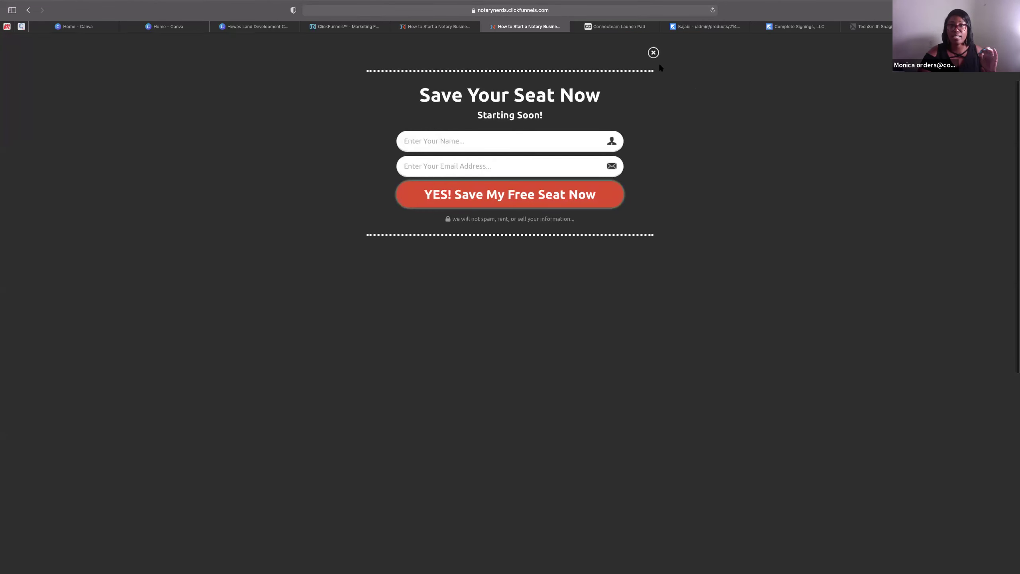
pyautogui.click(653, 52)
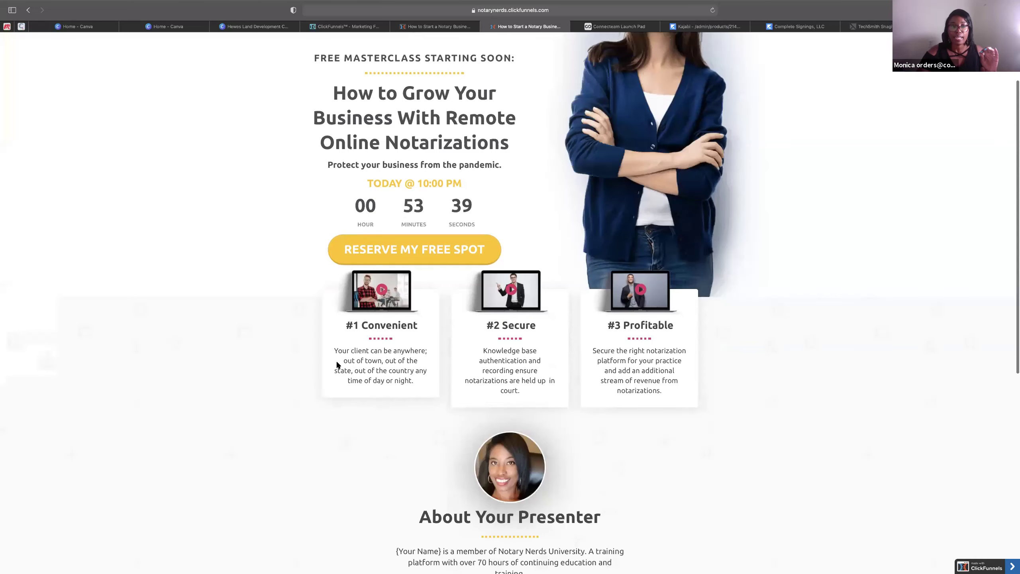
pyautogui.scroll(-1, 373, 335)
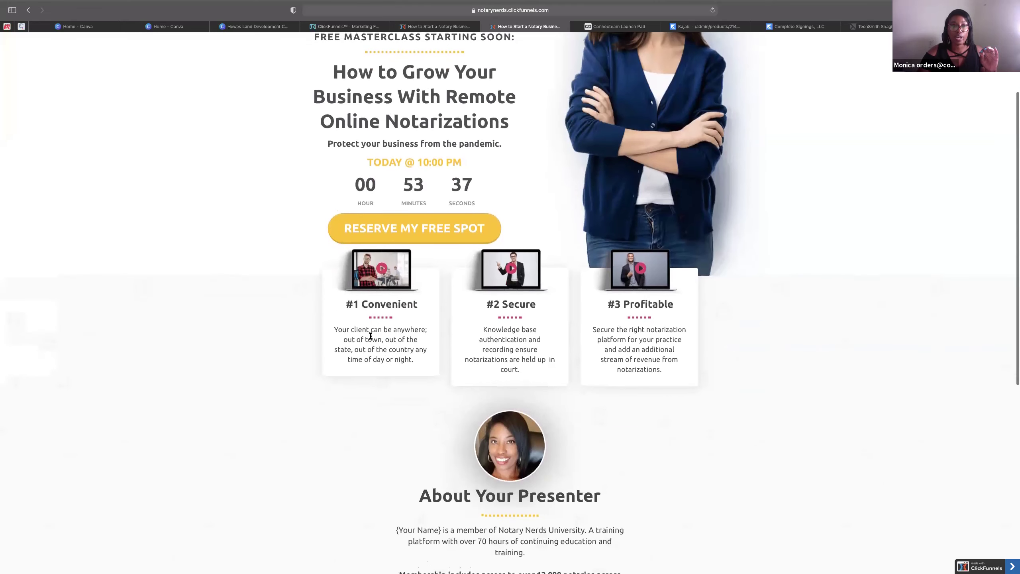
pyautogui.scroll(1, 361, 332)
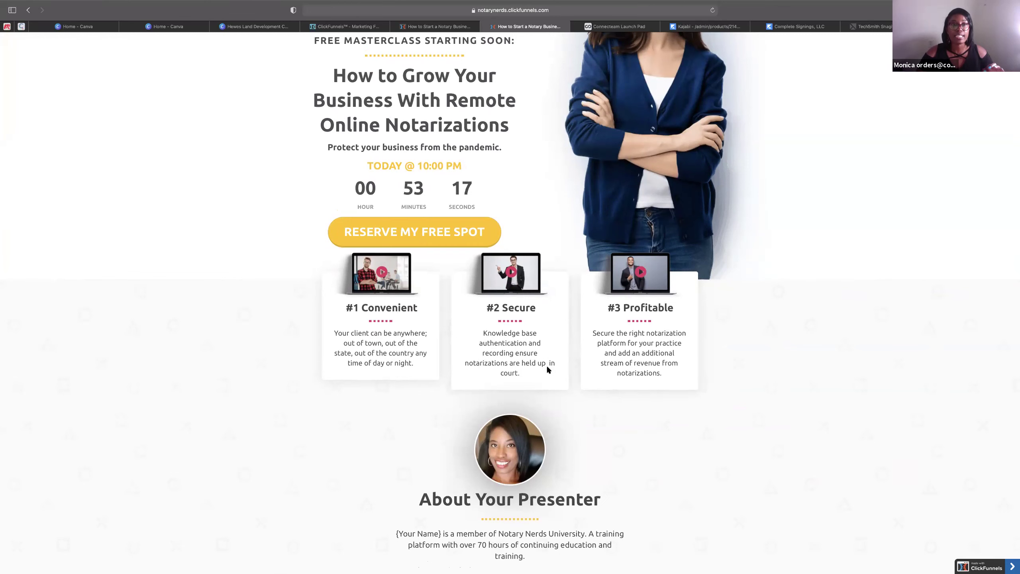
pyautogui.scroll(3, 547, 366)
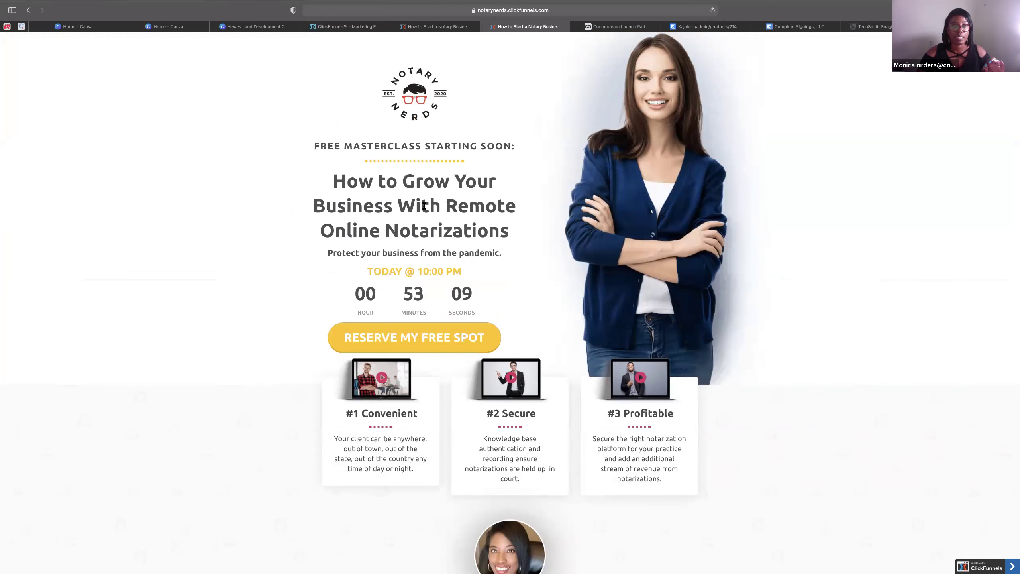
pyautogui.scroll(-2, 403, 219)
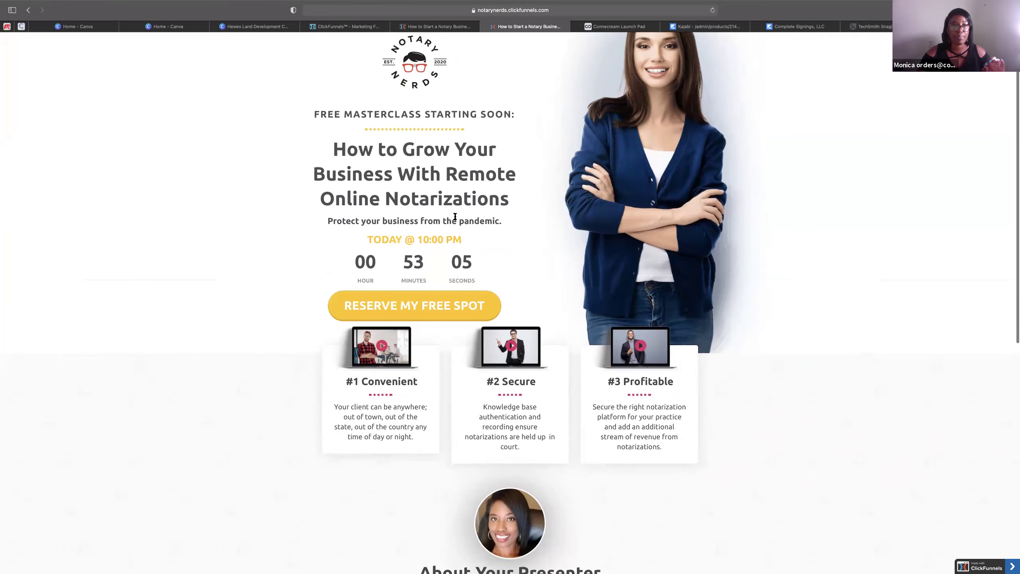
pyautogui.scroll(-6, 456, 217)
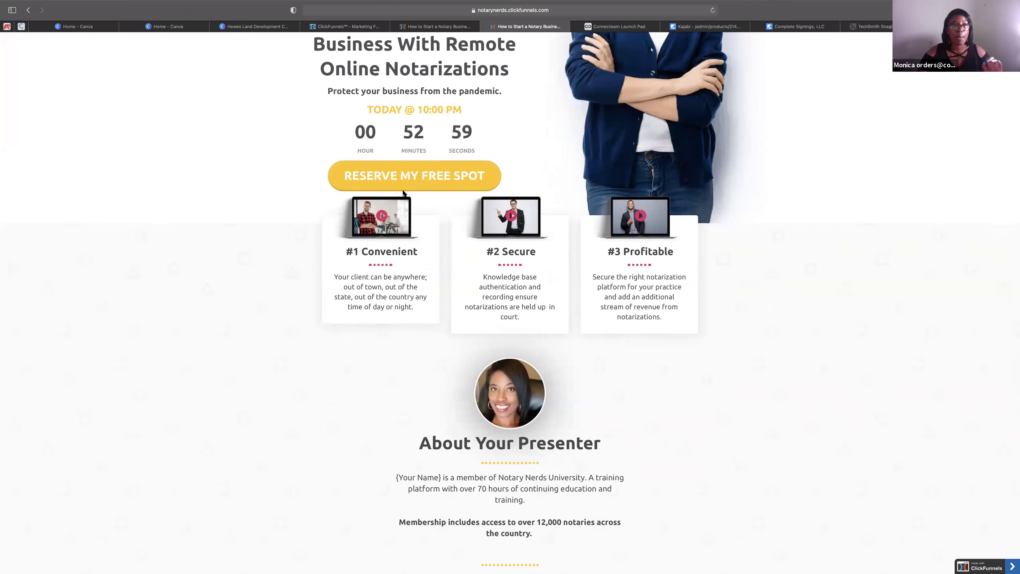
pyautogui.scroll(4, 404, 193)
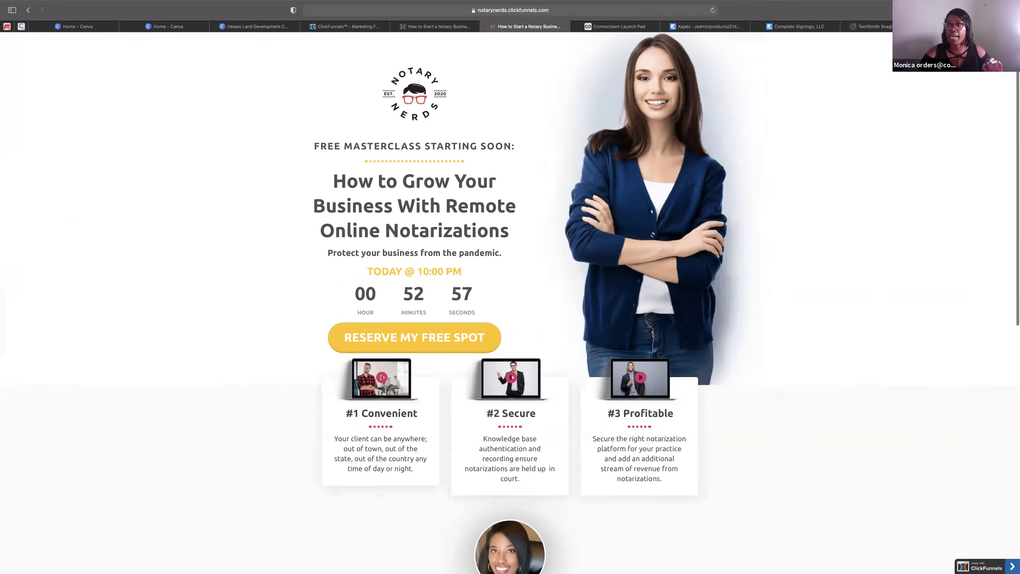
pyautogui.click(874, 26)
pyautogui.press('super+t')
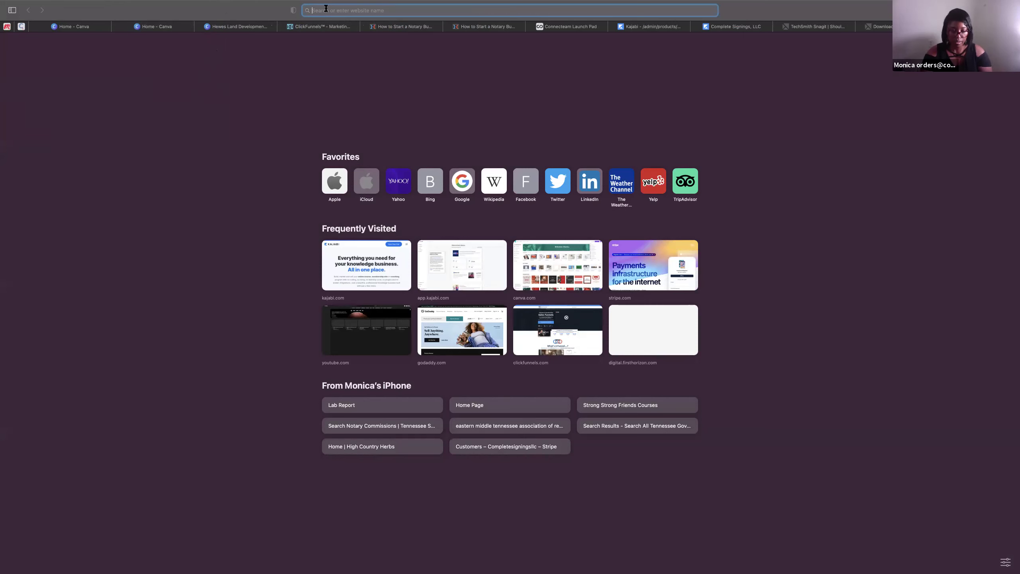
pyautogui.write('www.youtube.com')
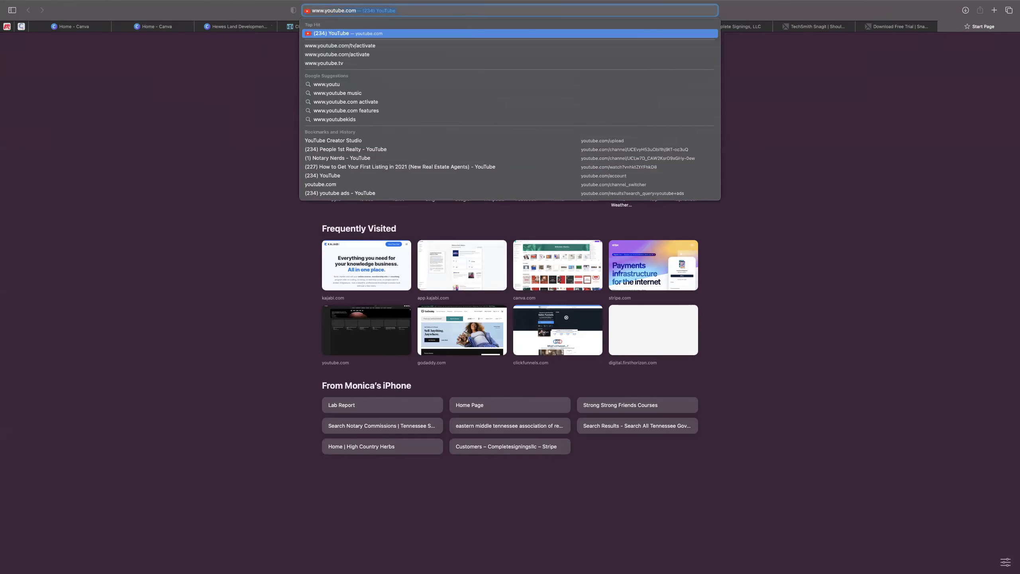
pyautogui.press('Return')
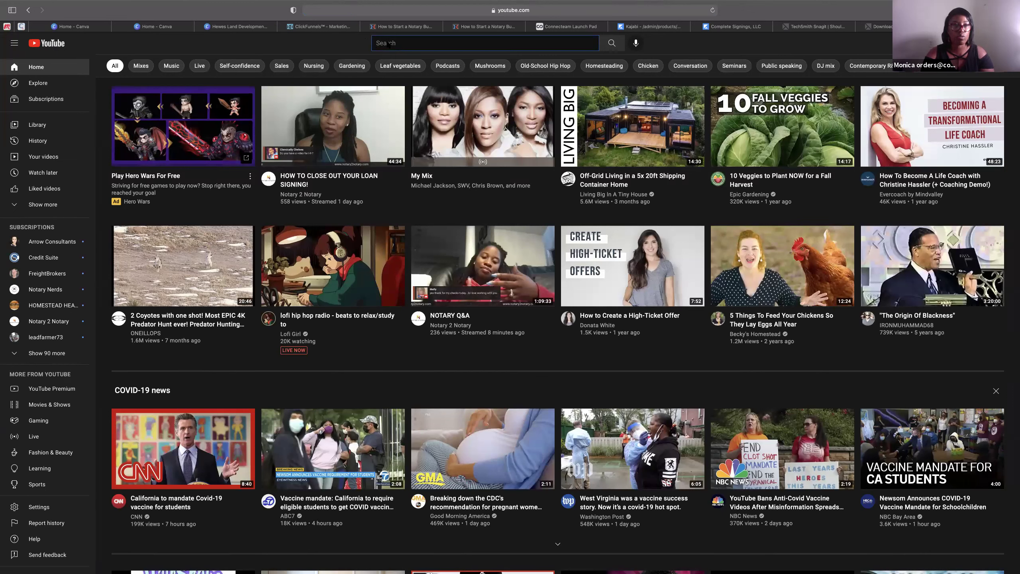
# - Search YouTube for 'how to start a law firm'
pyautogui.write('how to')
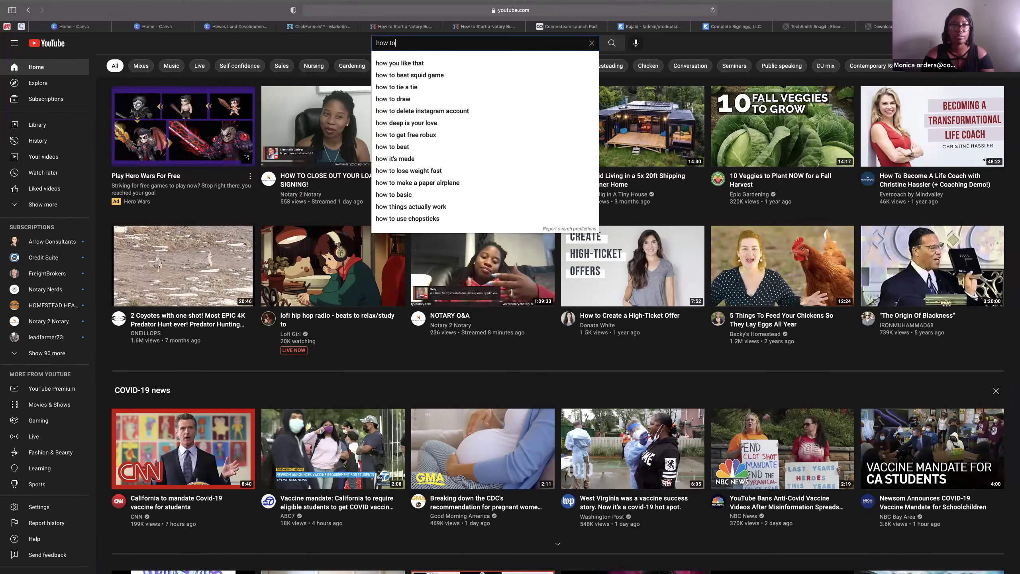
pyautogui.write(' start a law firm')
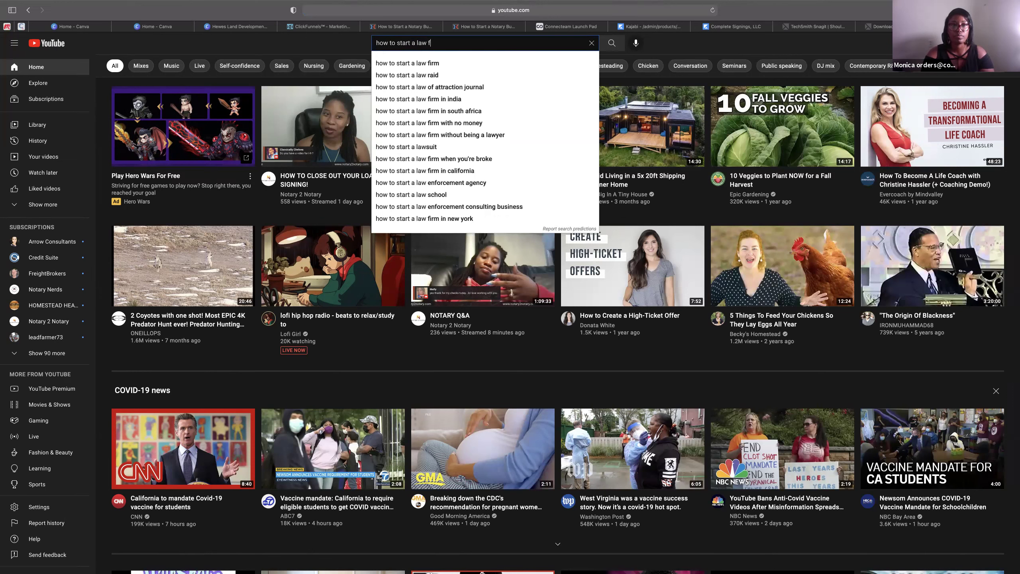
pyautogui.press('Return')
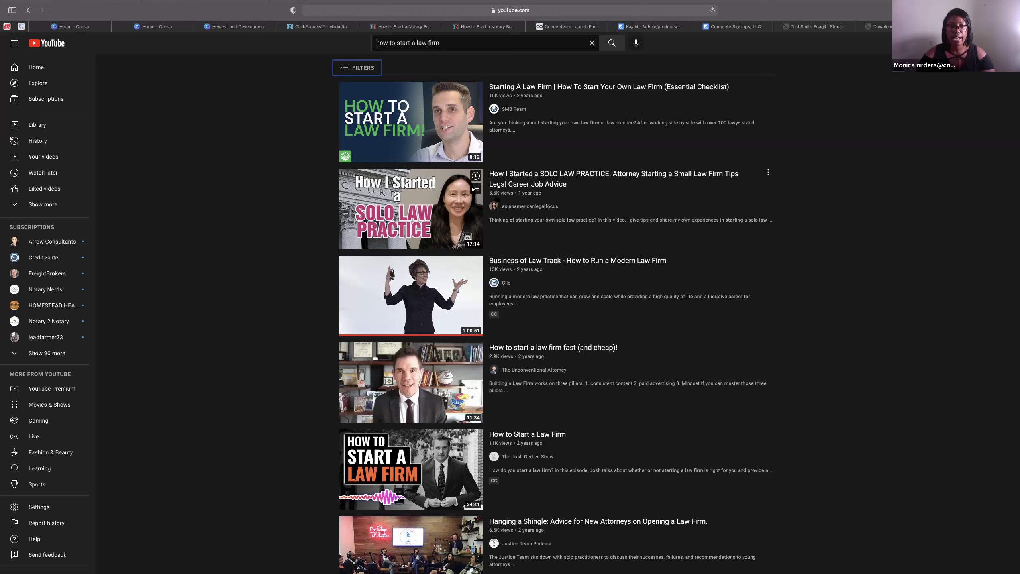
pyautogui.click(520, 177)
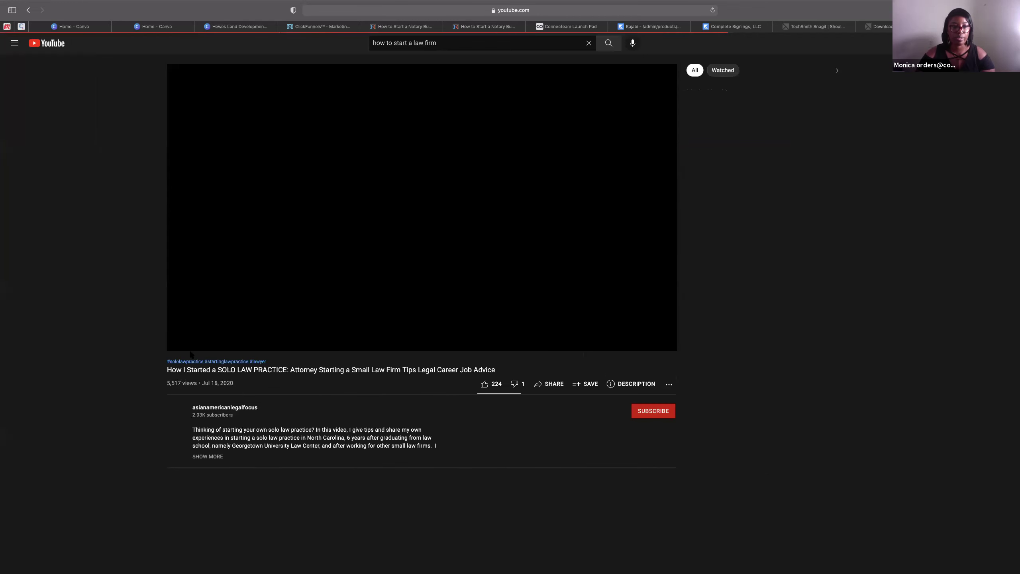
pyautogui.click(208, 409)
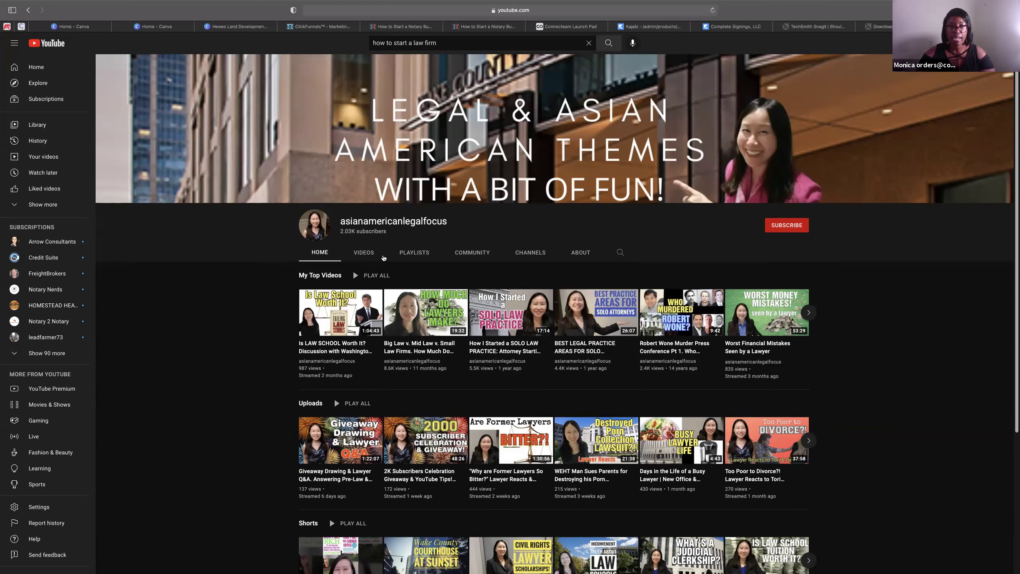
pyautogui.scroll(-2, 494, 338)
pyautogui.scroll(-2, 494, 338)
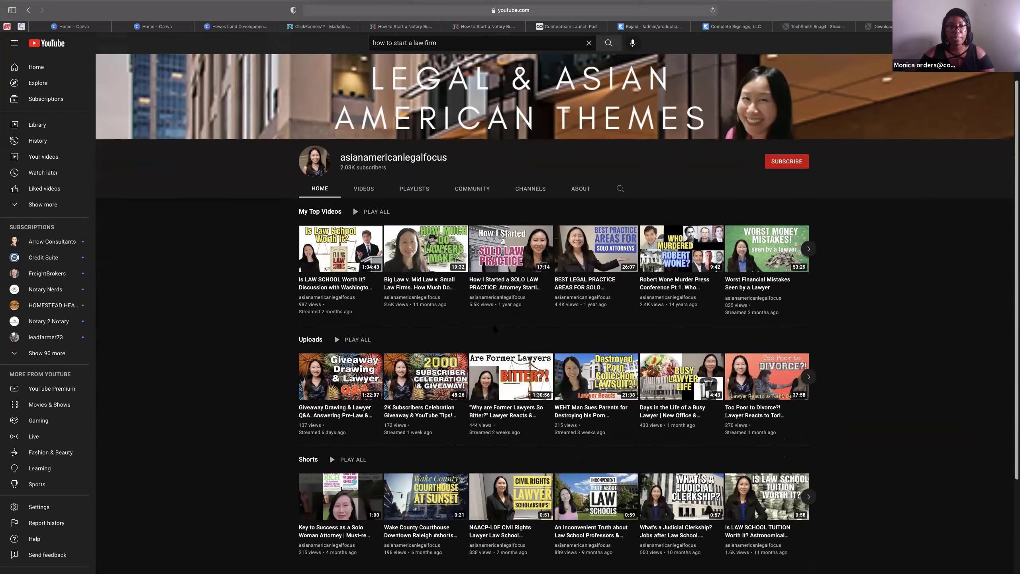
pyautogui.scroll(-5, 408, 429)
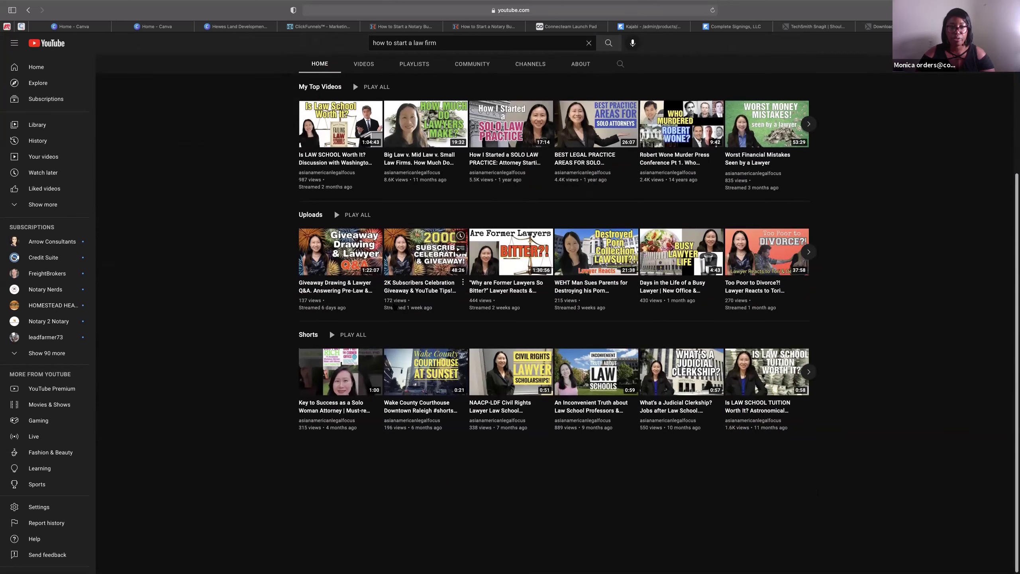
pyautogui.scroll(1, 396, 310)
pyautogui.scroll(4, 396, 312)
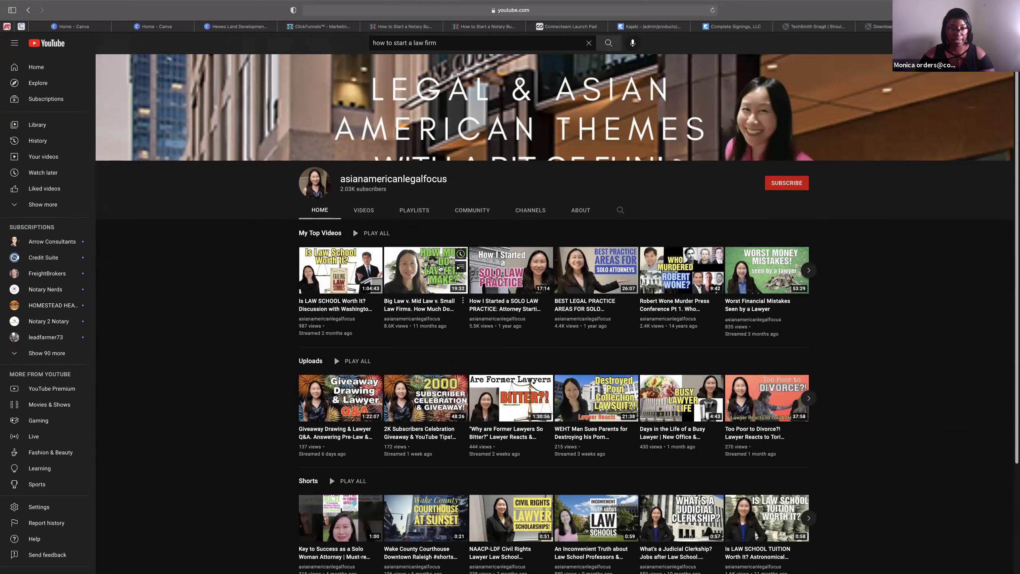
pyautogui.scroll(-1, 440, 270)
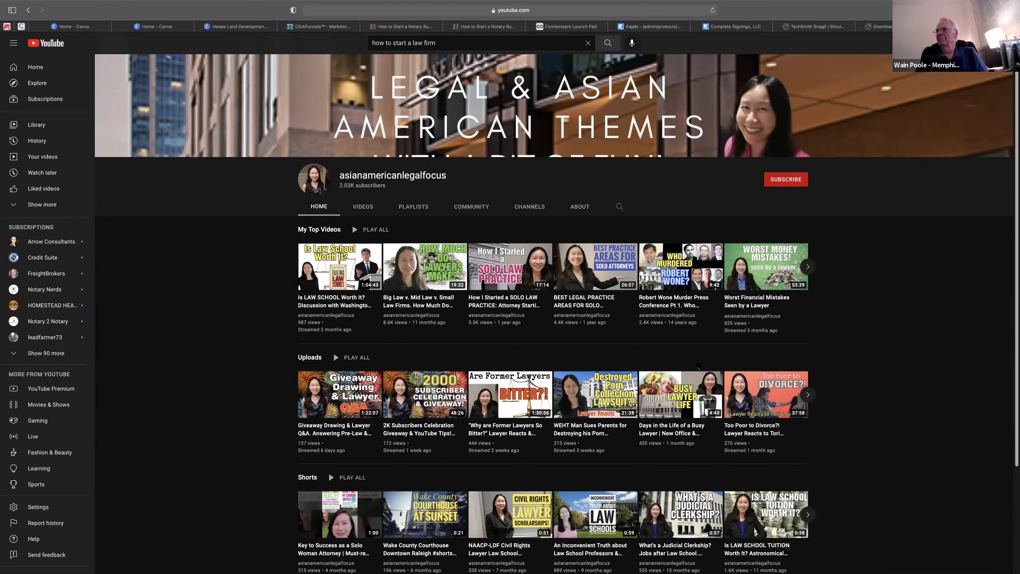
pyautogui.scroll(1, 697, 365)
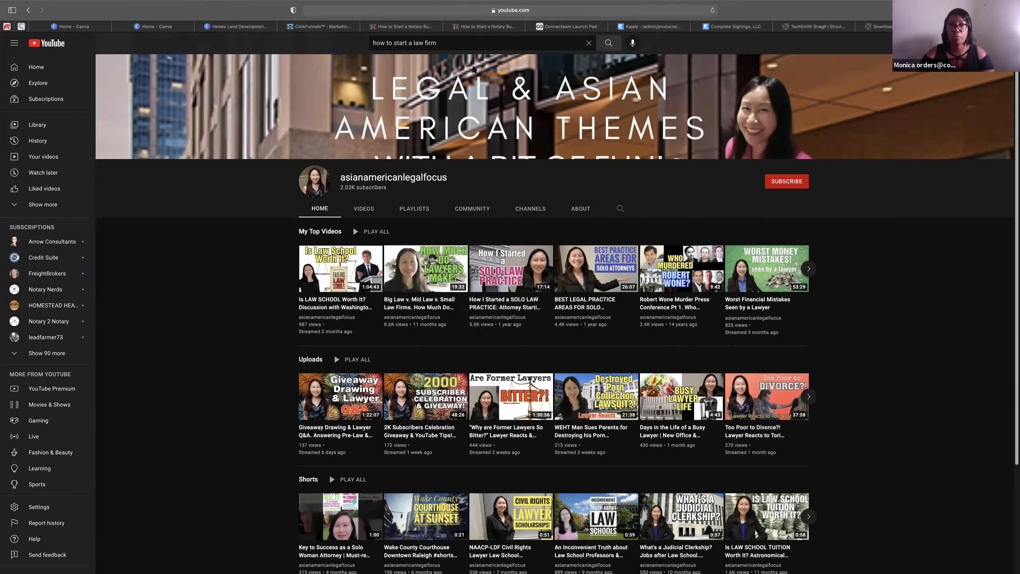
# - In the Kajabi post, add a new line 'SnagIT' below Sample Webinar Sales Funnel and select it
pyautogui.click(651, 35)
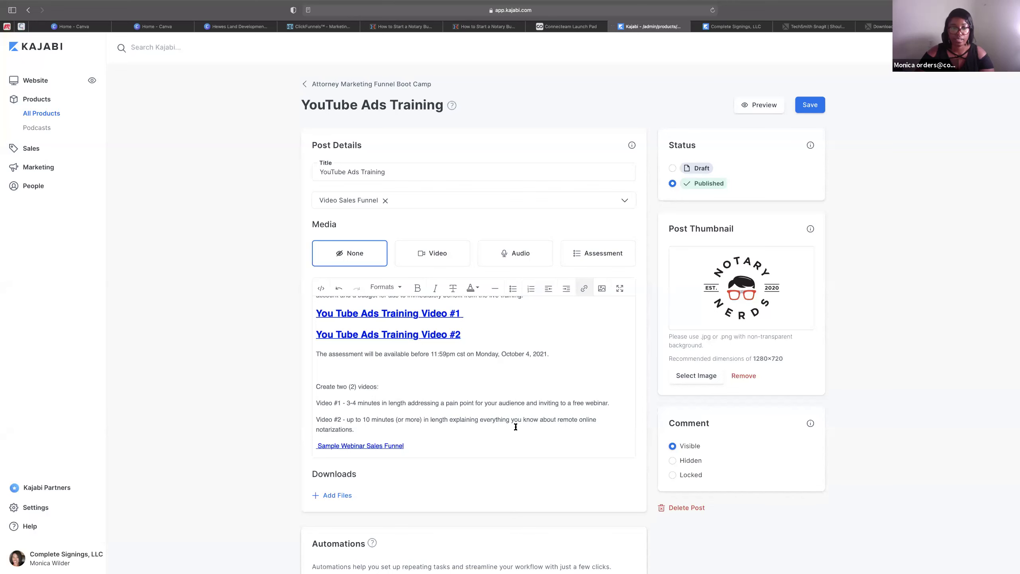
pyautogui.click(484, 442)
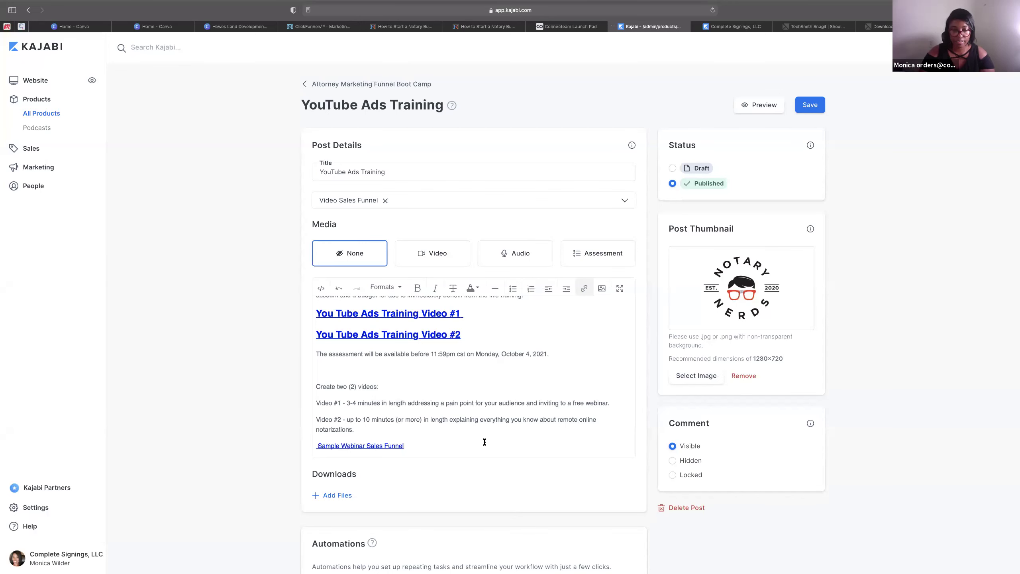
pyautogui.press('Return')
pyautogui.write('Snag')
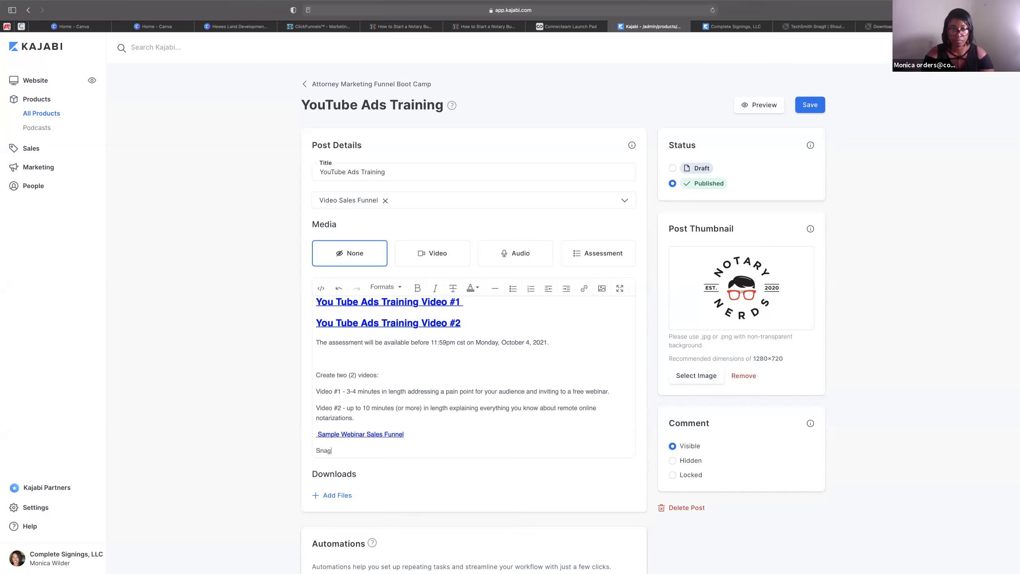
pyautogui.write('IT')
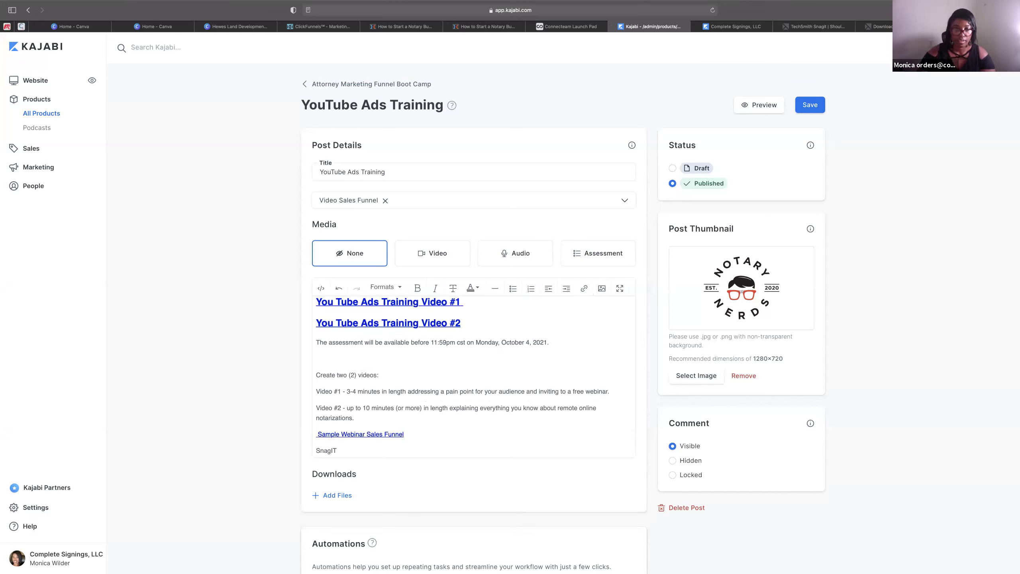
pyautogui.moveTo(348, 447); pyautogui.dragTo(308, 450)
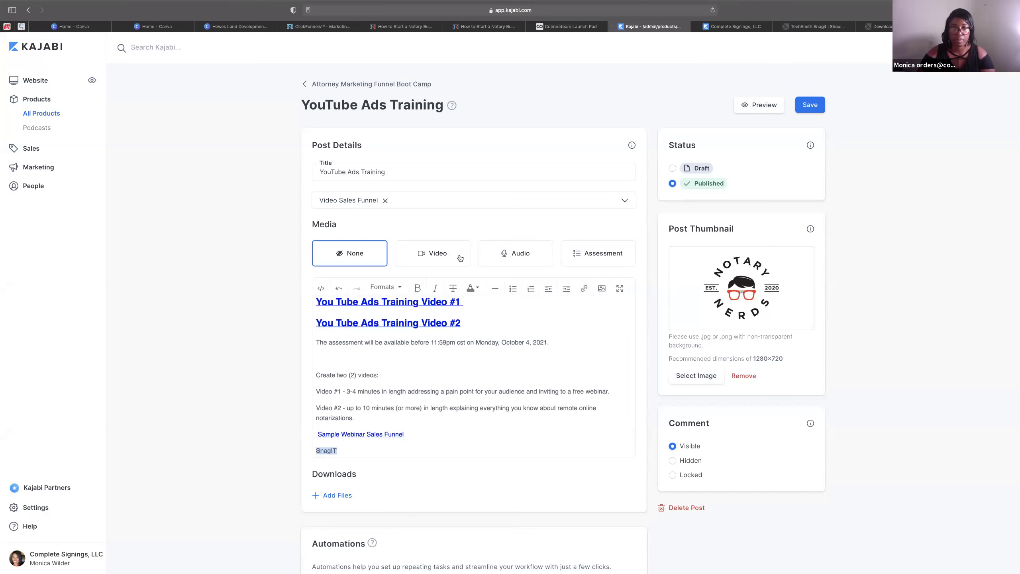
# - Open the link settings for SnagIT and paste a copied address into the Url field
pyautogui.click(584, 289)
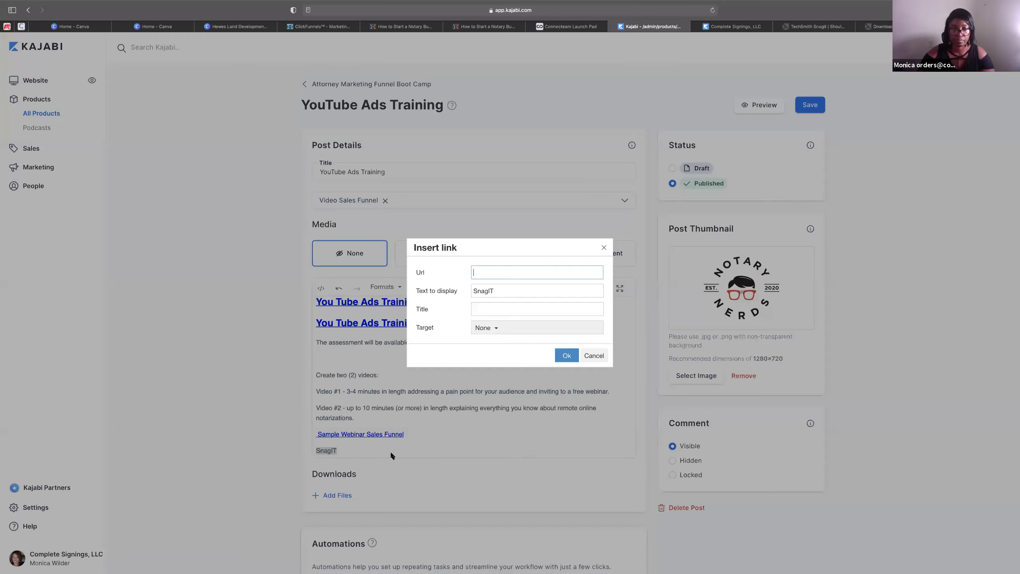
pyautogui.rightClick(487, 272)
pyautogui.click(498, 294)
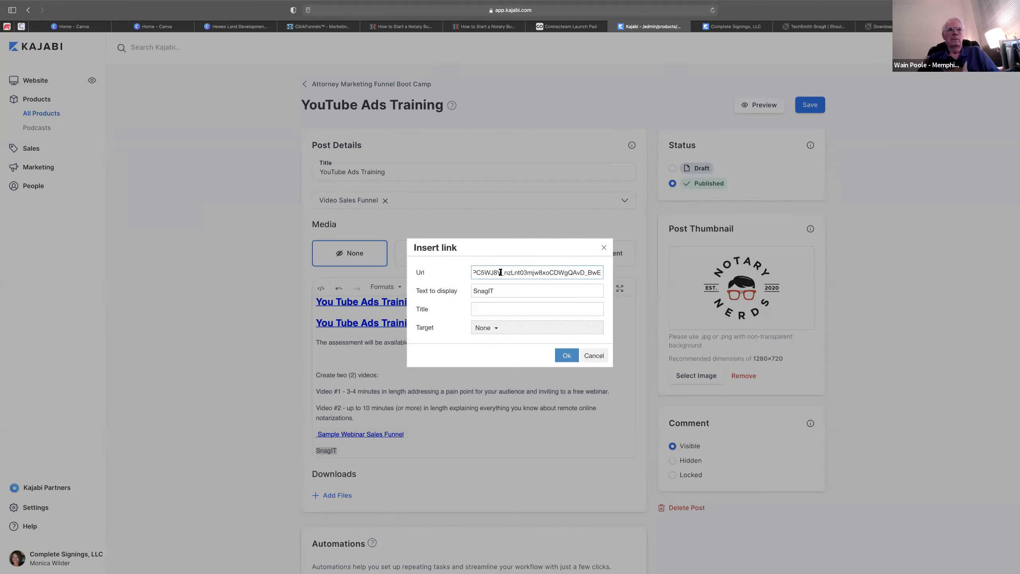
pyautogui.press('Left')
pyautogui.press('Left')
pyautogui.press('Left')
pyautogui.press('Left')
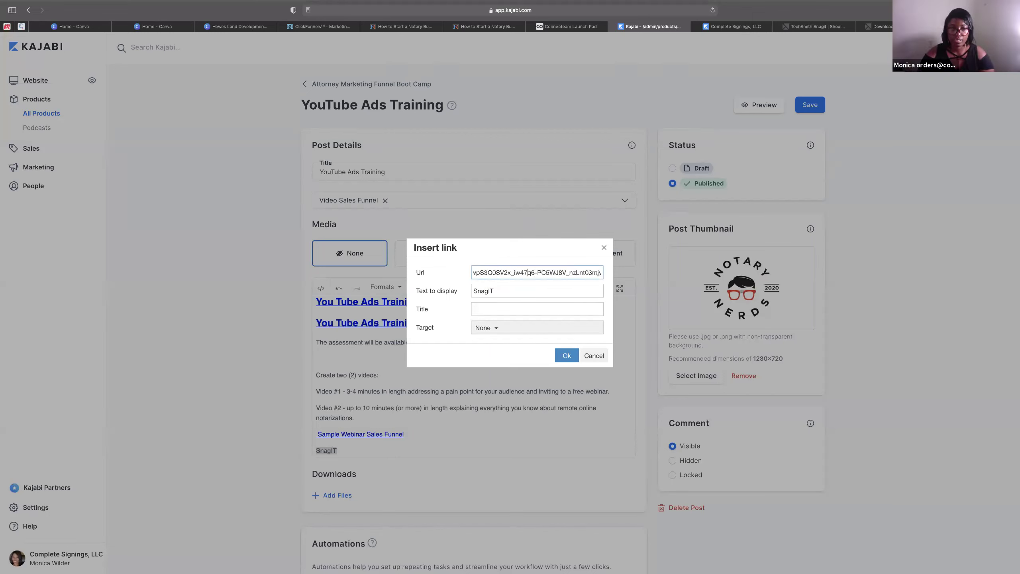
pyautogui.press('Left')
pyautogui.press('Left')
pyautogui.press('Left')
pyautogui.press('Left')
pyautogui.press('Left')
pyautogui.press('Left')
pyautogui.press('Left')
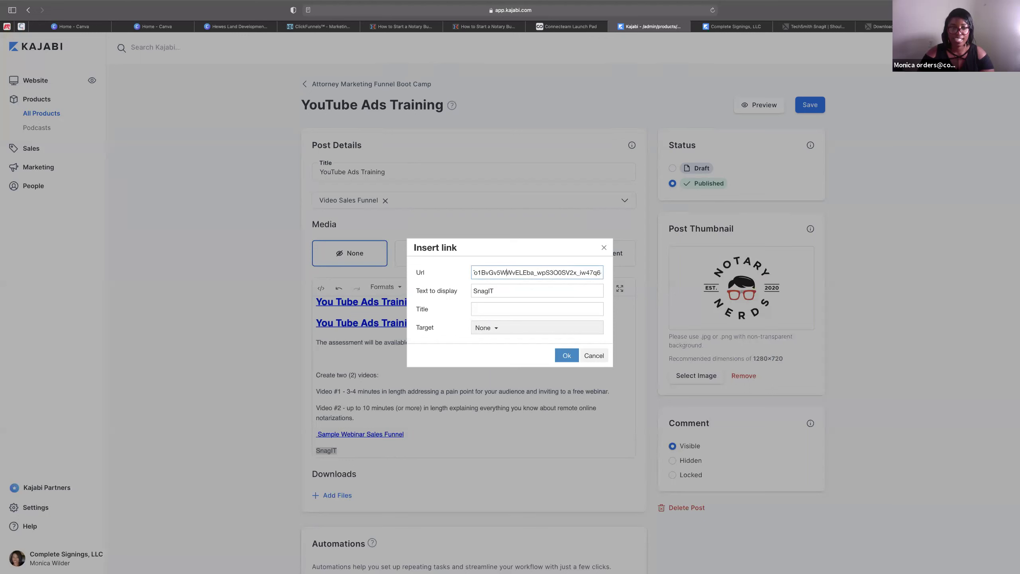
pyautogui.press('Left')
pyautogui.press('Left')
pyautogui.press('Left')
pyautogui.press('Left')
pyautogui.press('Left')
pyautogui.press('Left')
pyautogui.press('Left')
pyautogui.press('Left')
pyautogui.press('Left')
pyautogui.press('Left')
pyautogui.press('Left')
pyautogui.press('Left')
# - Delete the pasted text so the SnagIT link's Url field is left empty
pyautogui.moveTo(585, 272); pyautogui.dragTo(447, 271)
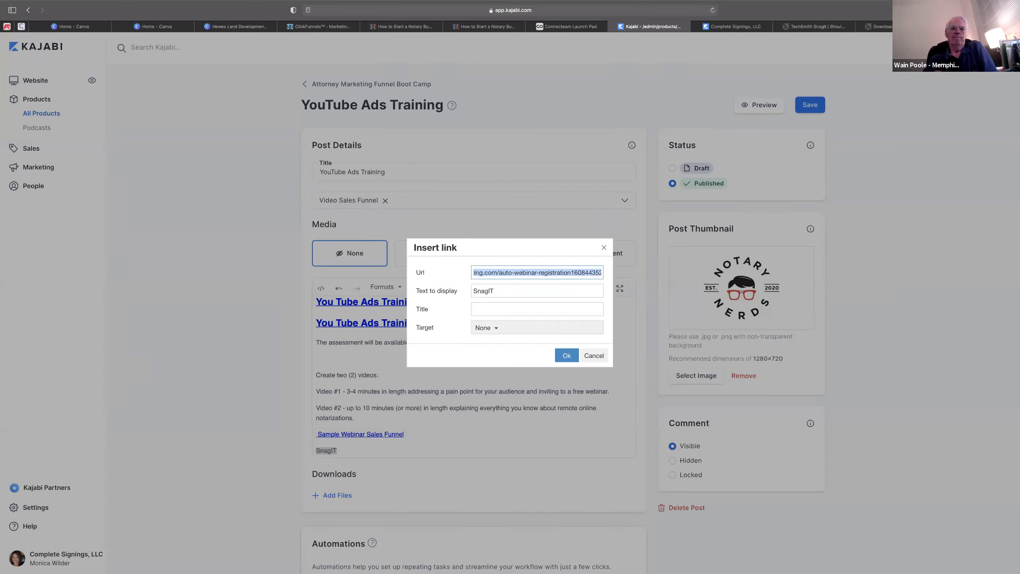
pyautogui.press('BackSpace')
pyautogui.moveTo(590, 274); pyautogui.dragTo(470, 272)
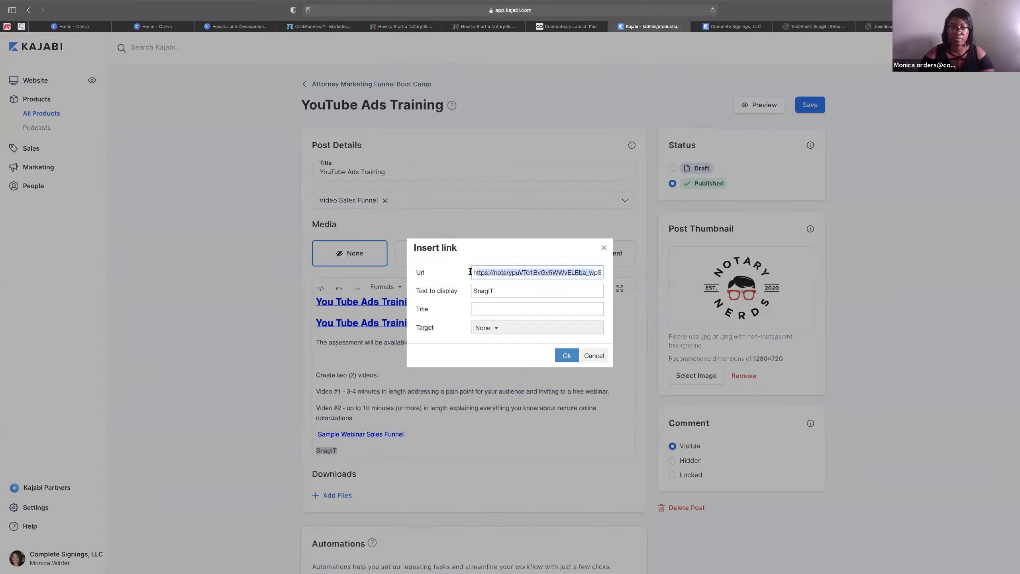
pyautogui.press('BackSpace')
pyautogui.moveTo(601, 273); pyautogui.dragTo(457, 269)
pyautogui.press('super+v')
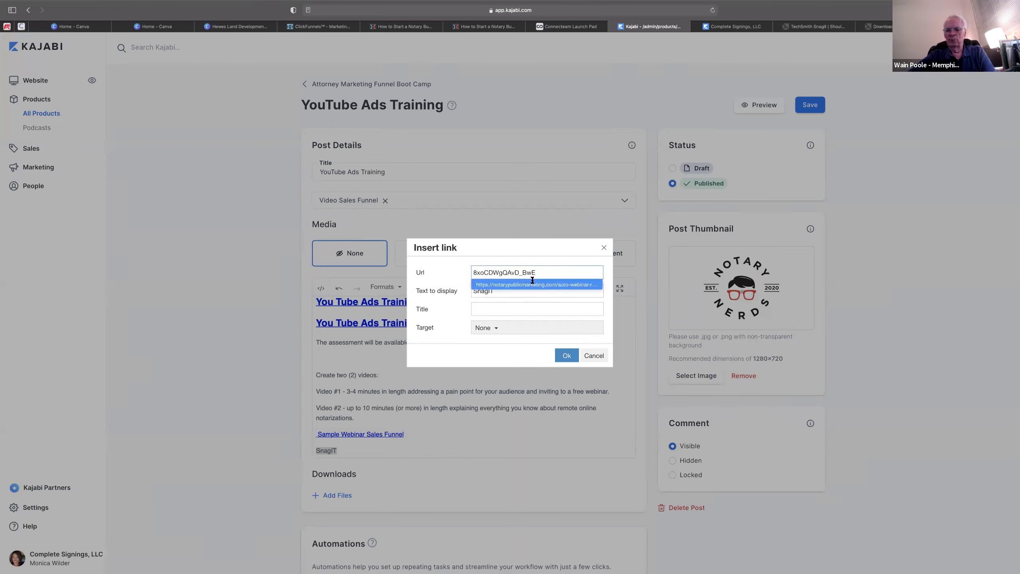
pyautogui.press('BackSpace')
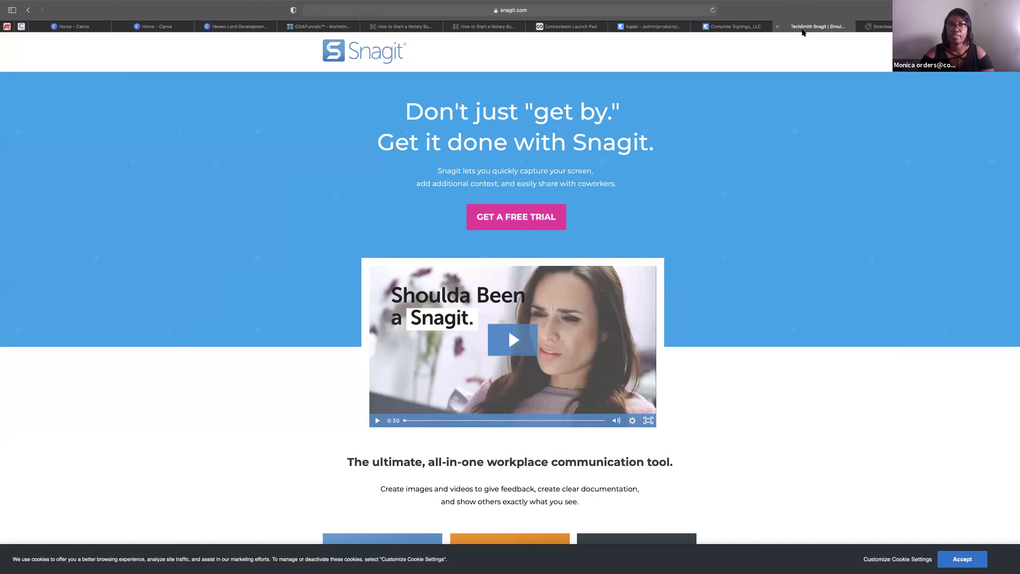
pyautogui.click(815, 27)
pyautogui.click(362, 11)
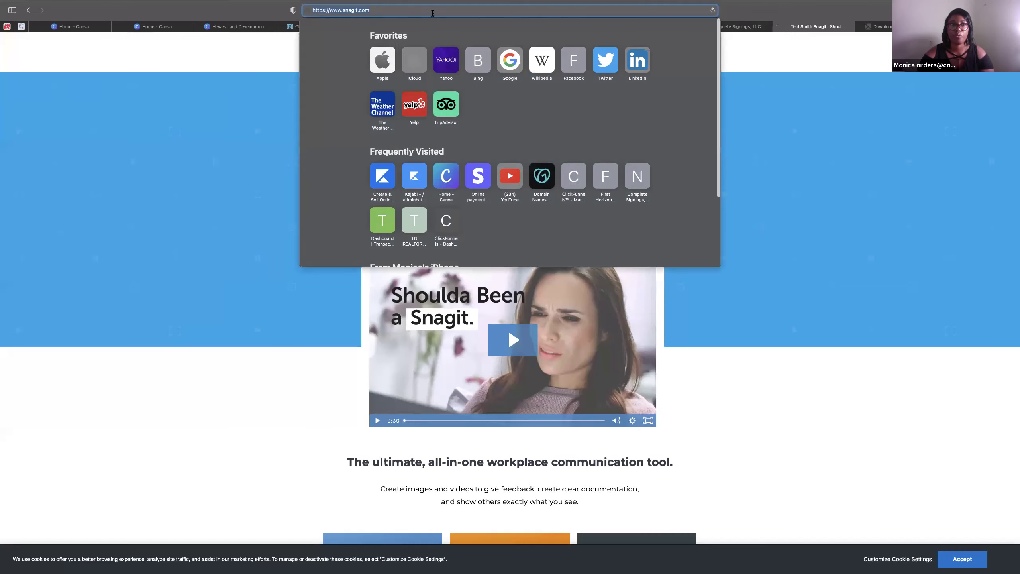
pyautogui.rightClick(361, 11)
pyautogui.click(370, 25)
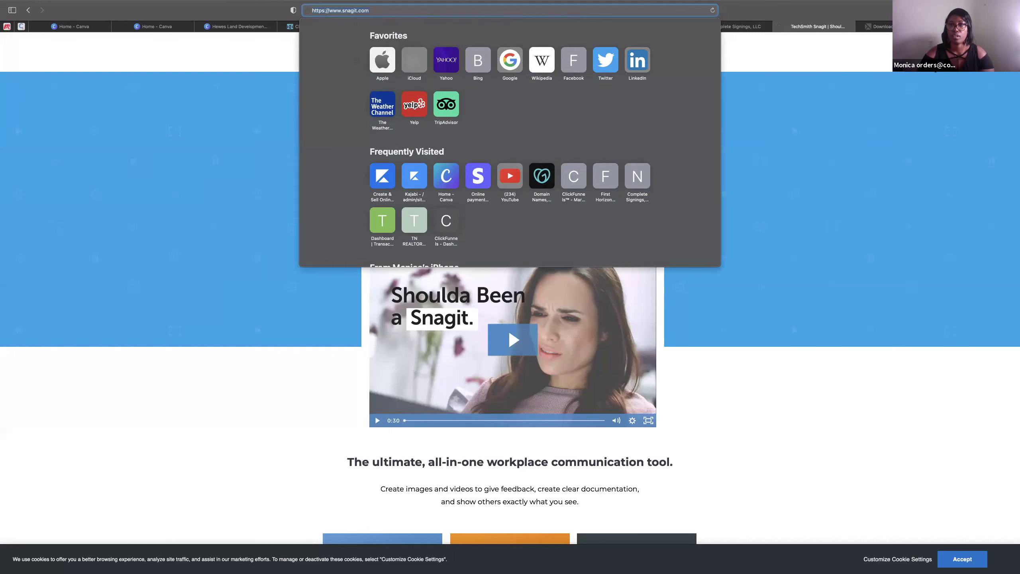
pyautogui.click(182, 8)
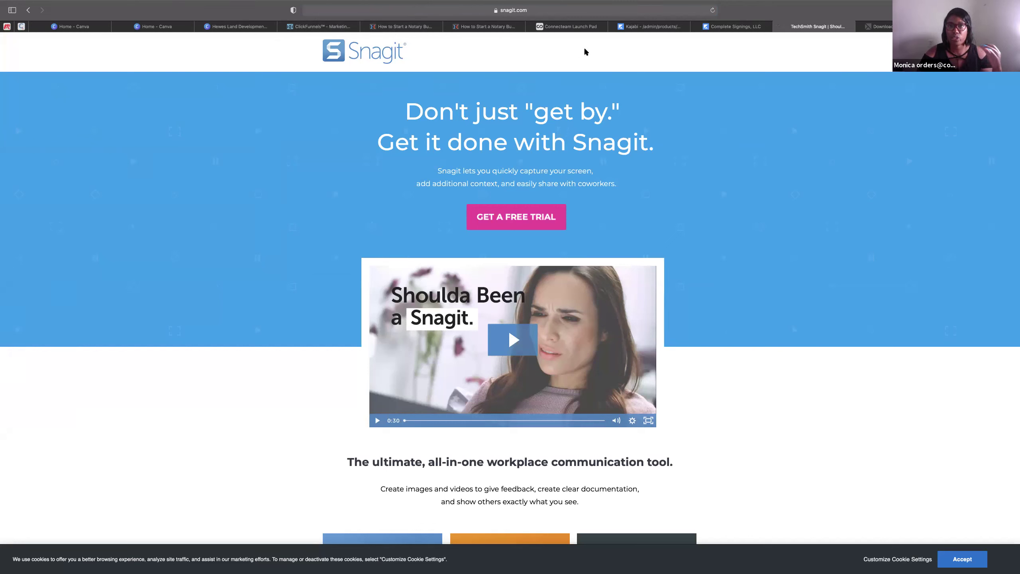
# - Close the duplicate 'How to Start a Notary Business' webinar tab
pyautogui.click(472, 31)
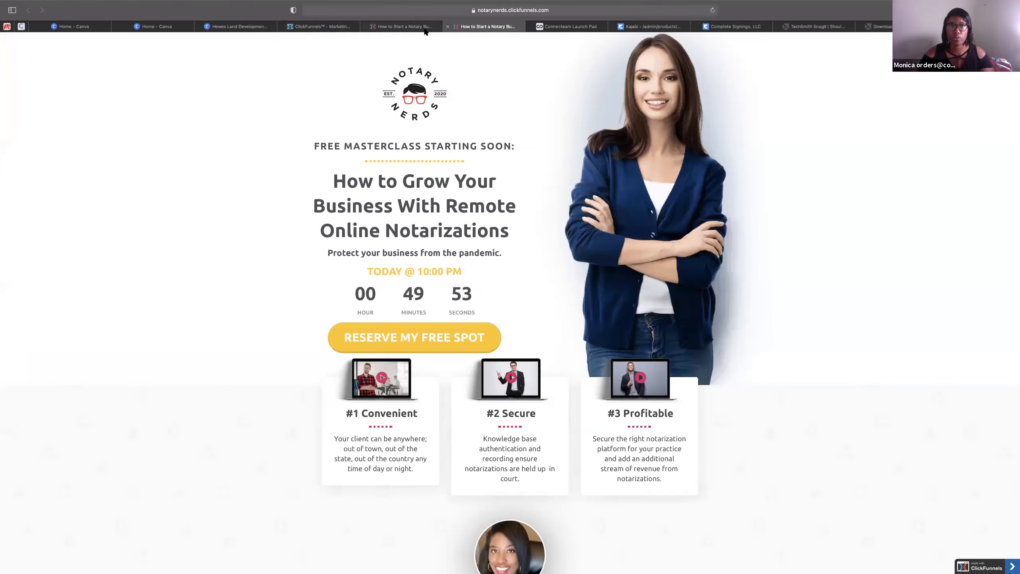
pyautogui.click(426, 30)
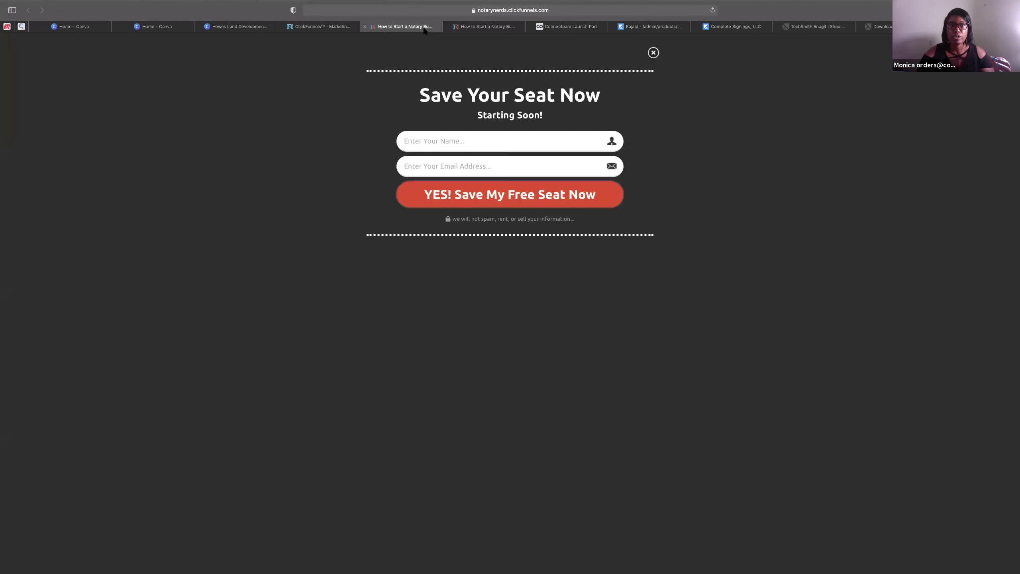
pyautogui.click(365, 27)
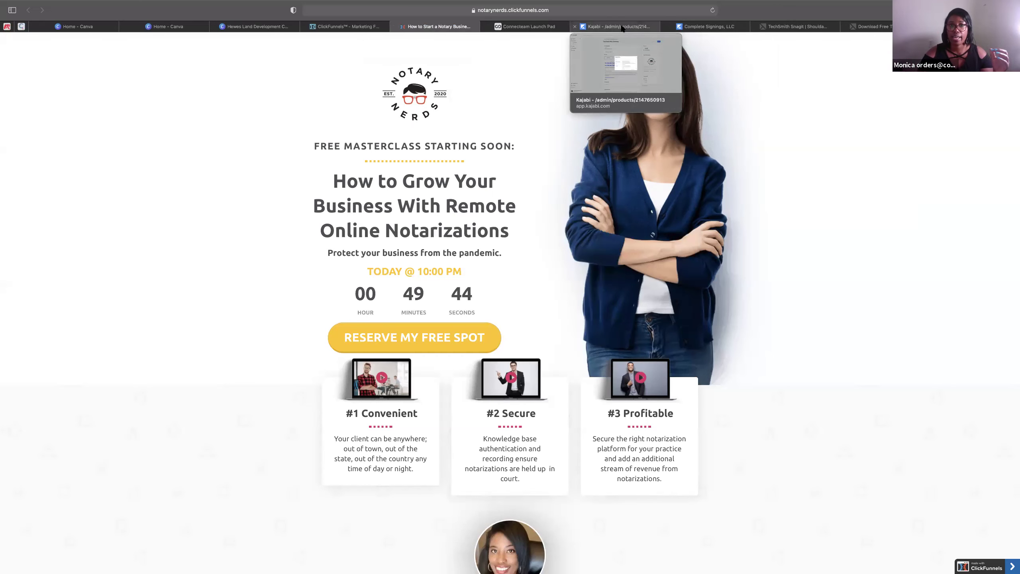
pyautogui.click(622, 27)
pyautogui.rightClick(486, 272)
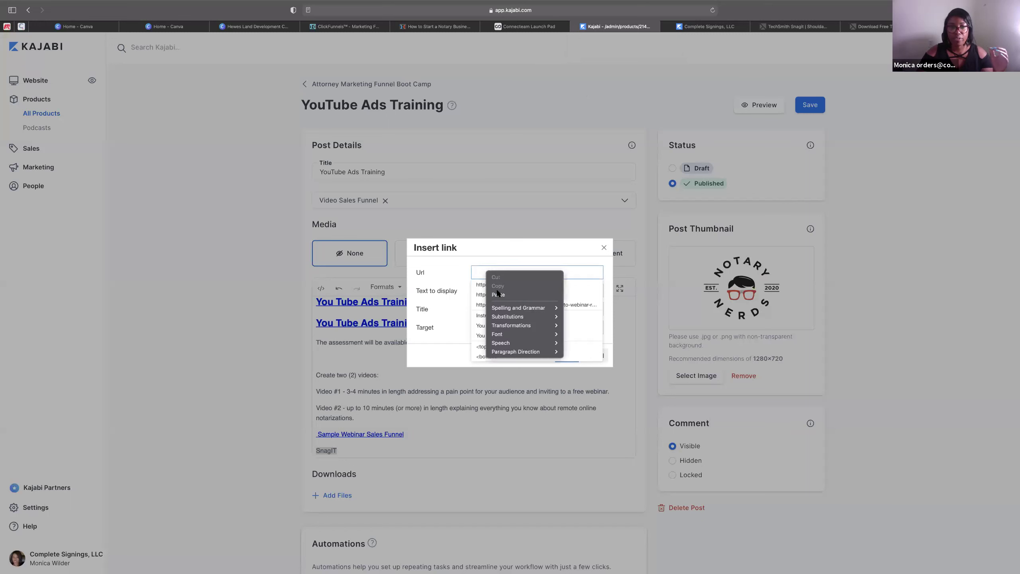
pyautogui.click(499, 295)
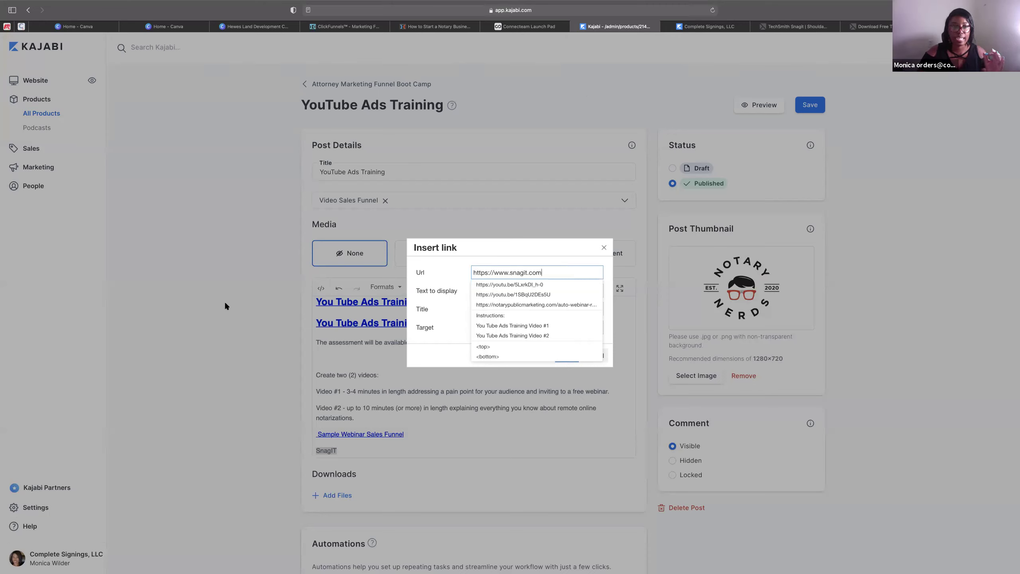
pyautogui.click(432, 299)
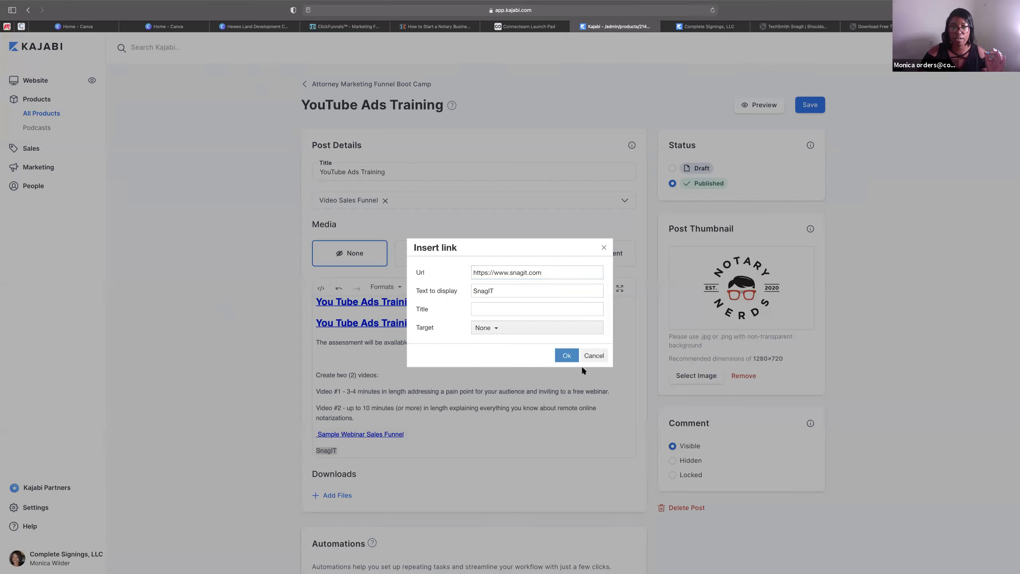
# - Confirm the SnagIT link with Ok and scroll the post editor back to the top
pyautogui.click(567, 355)
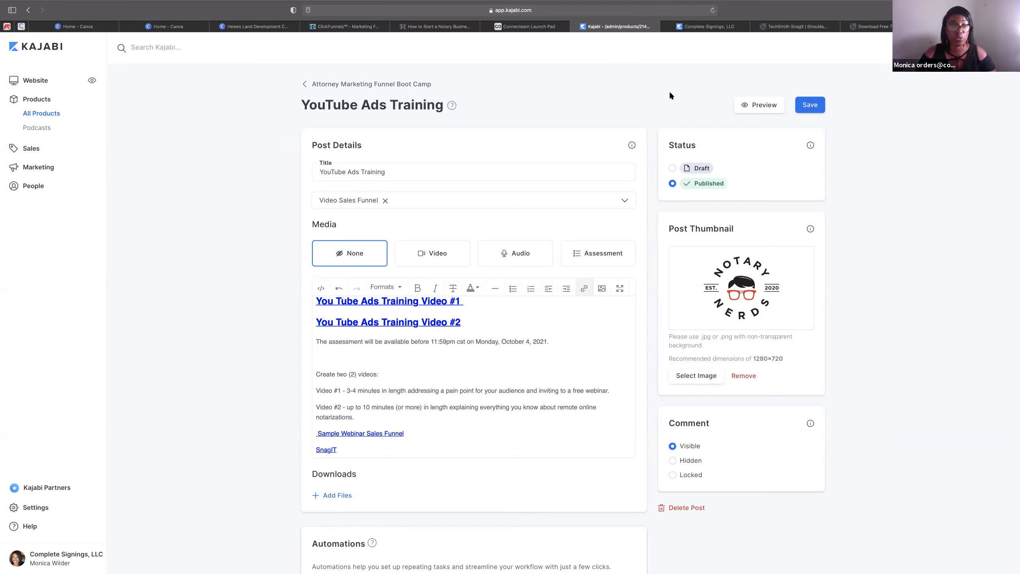
pyautogui.scroll(3, 511, 323)
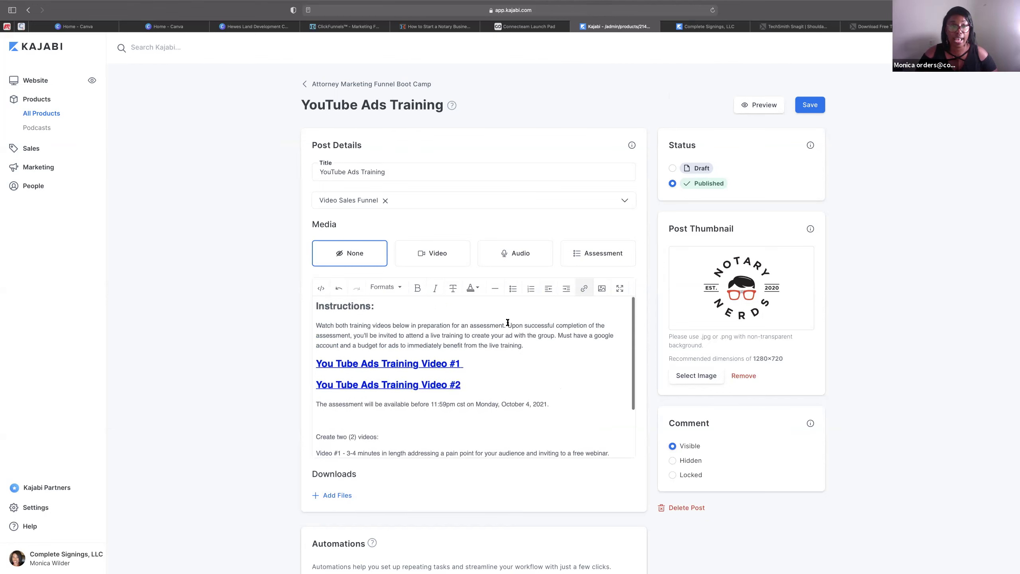
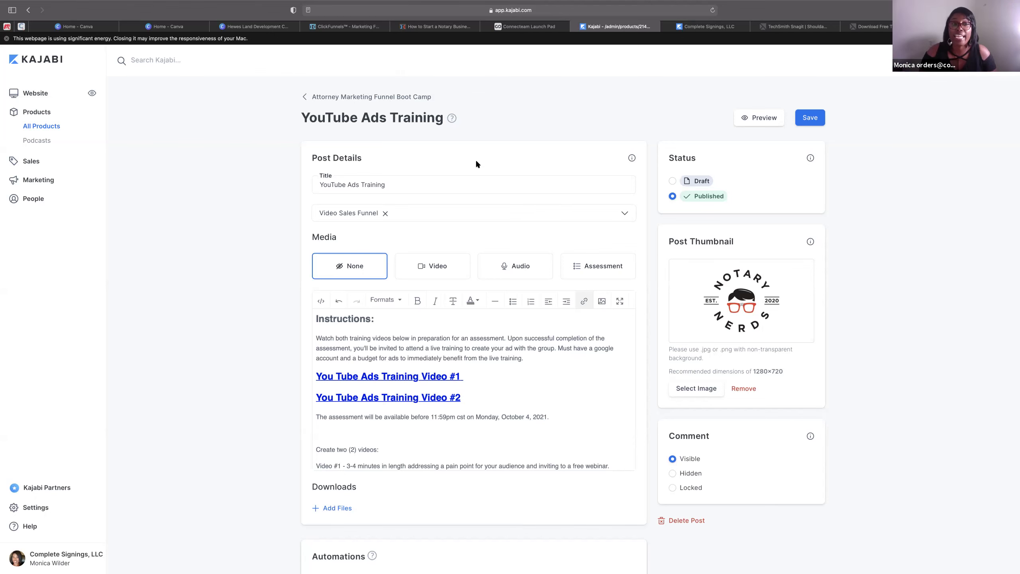
# - Search Google for 'tennessee bar association' in a new Safari tab
pyautogui.scroll(-3, 476, 161)
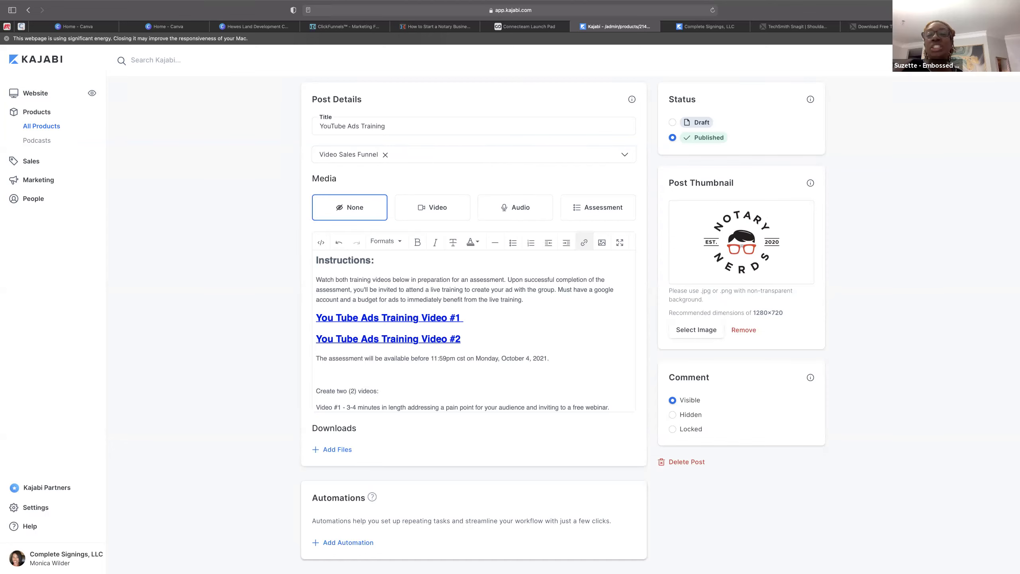
pyautogui.press('super+t')
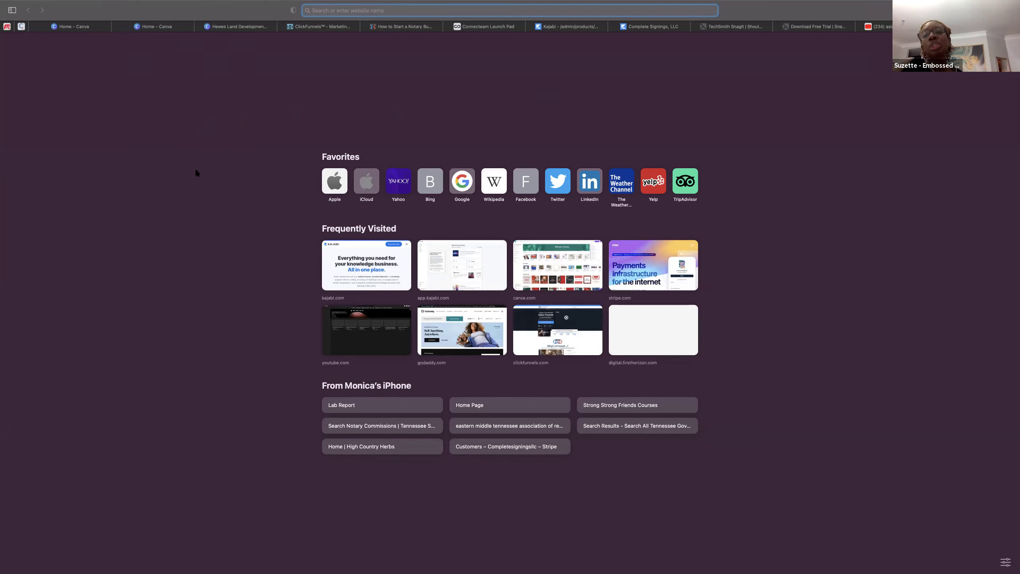
pyautogui.click(467, 182)
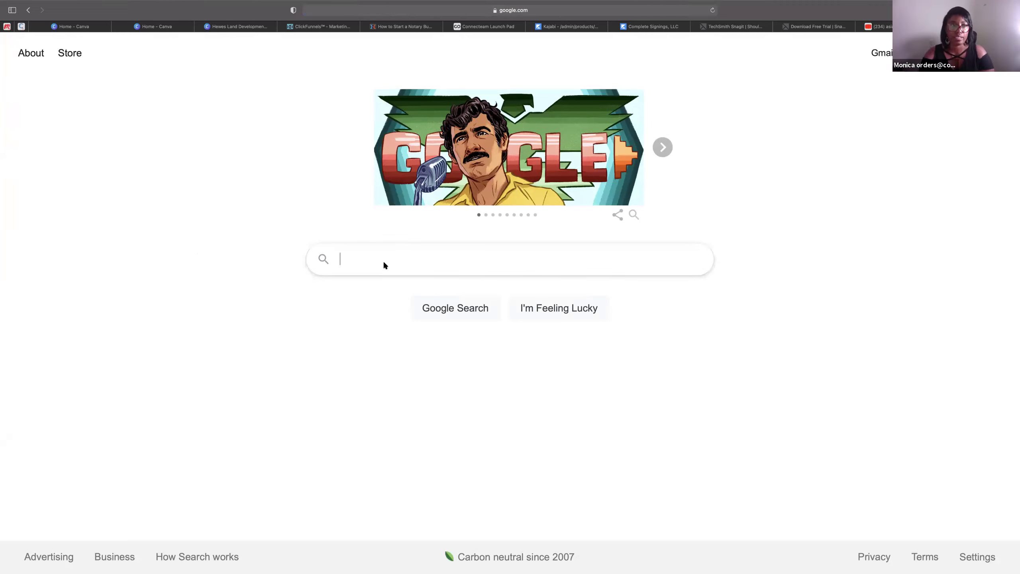
pyautogui.write('s')
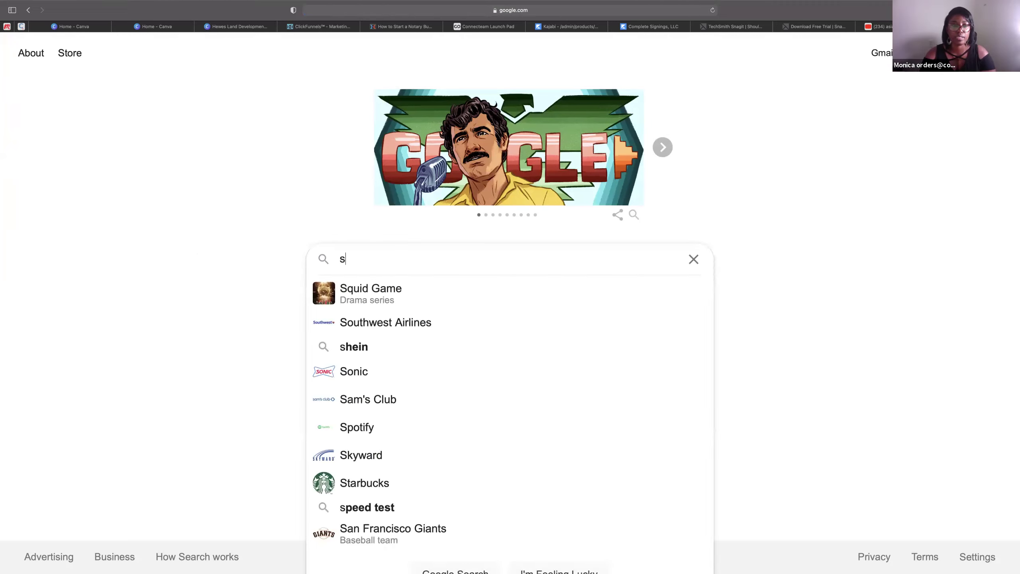
pyautogui.press('BackSpace')
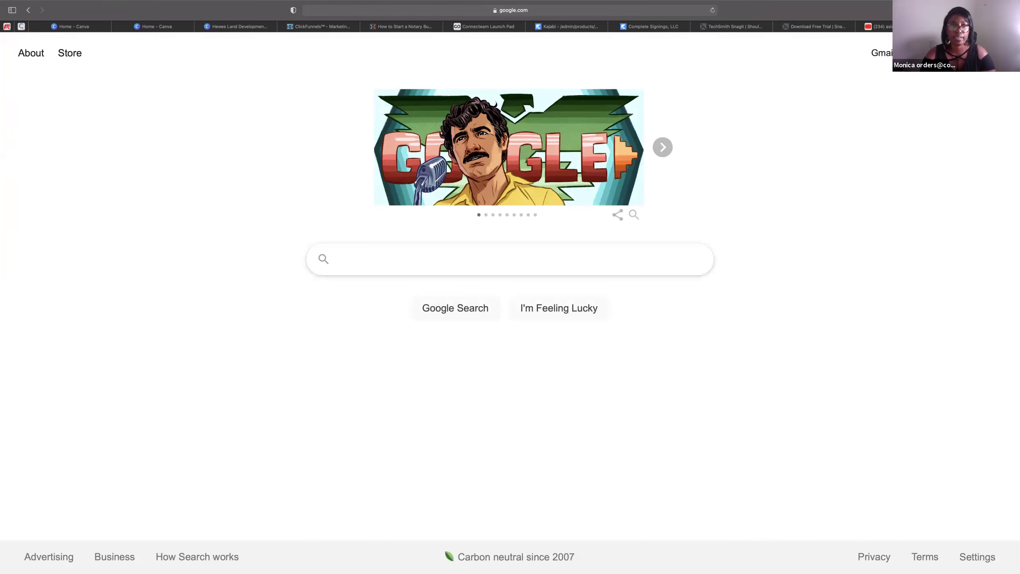
pyautogui.write('tennes')
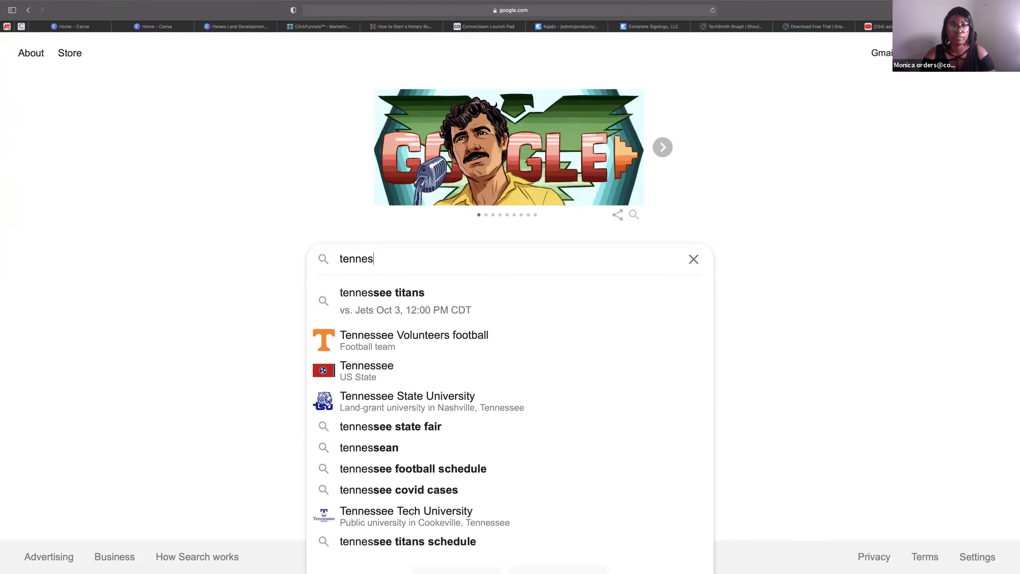
pyautogui.write('see bar assoc')
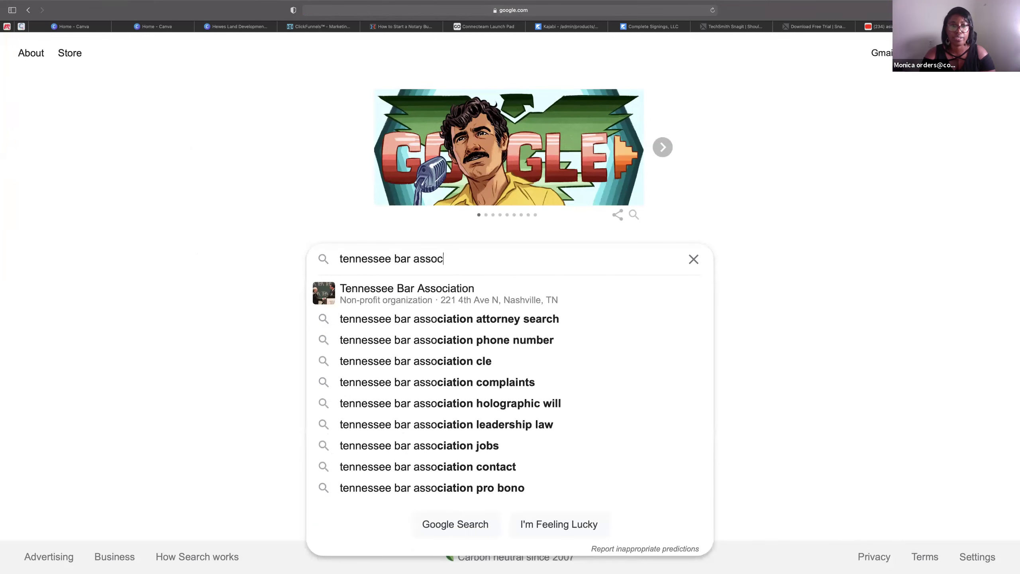
pyautogui.write('iation')
pyautogui.press('Return')
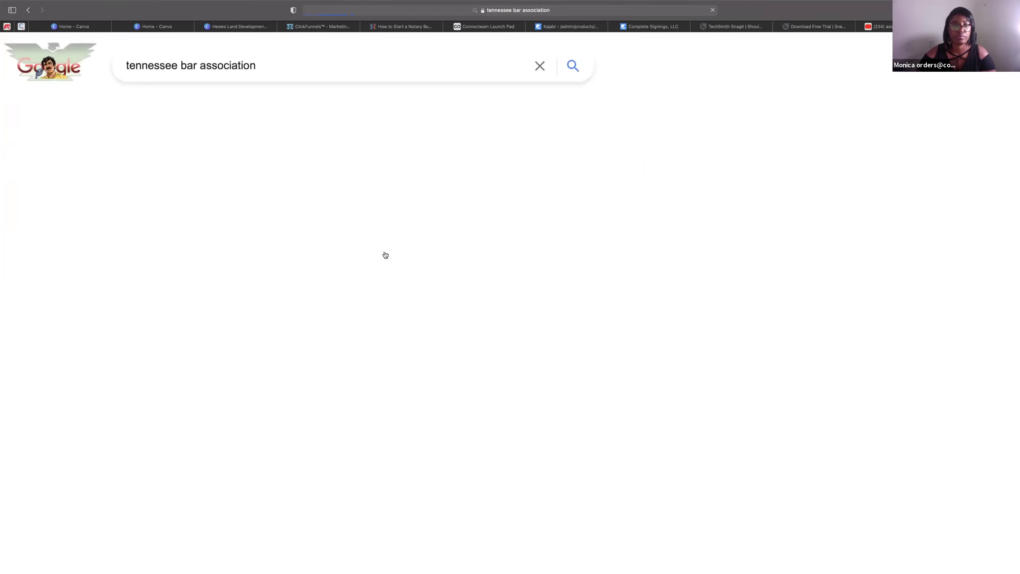
# - Open the tba.org Member Directory result and take Safari out of full screen
pyautogui.click(192, 252)
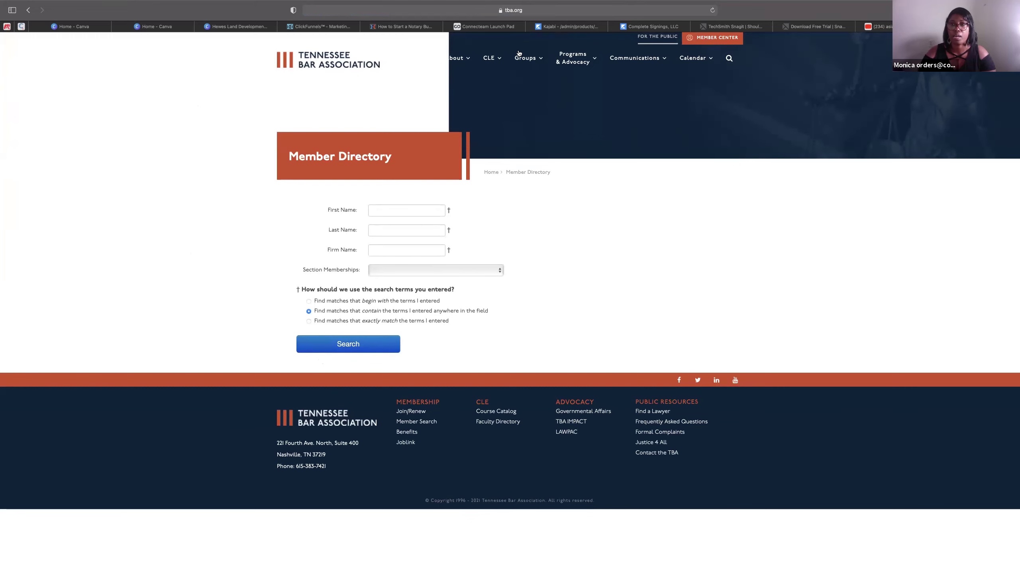
pyautogui.moveTo(81, 3)
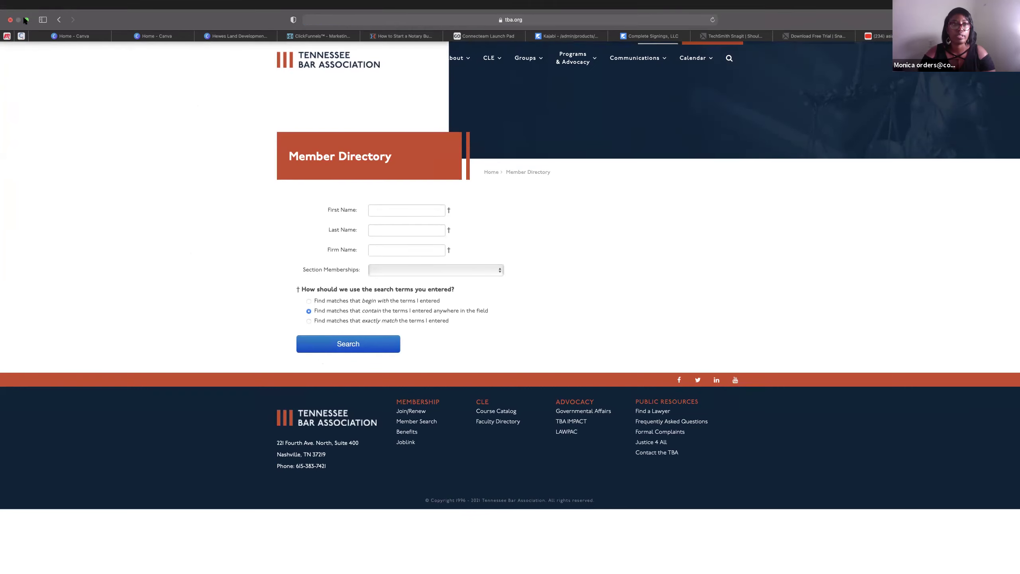
pyautogui.click(26, 20)
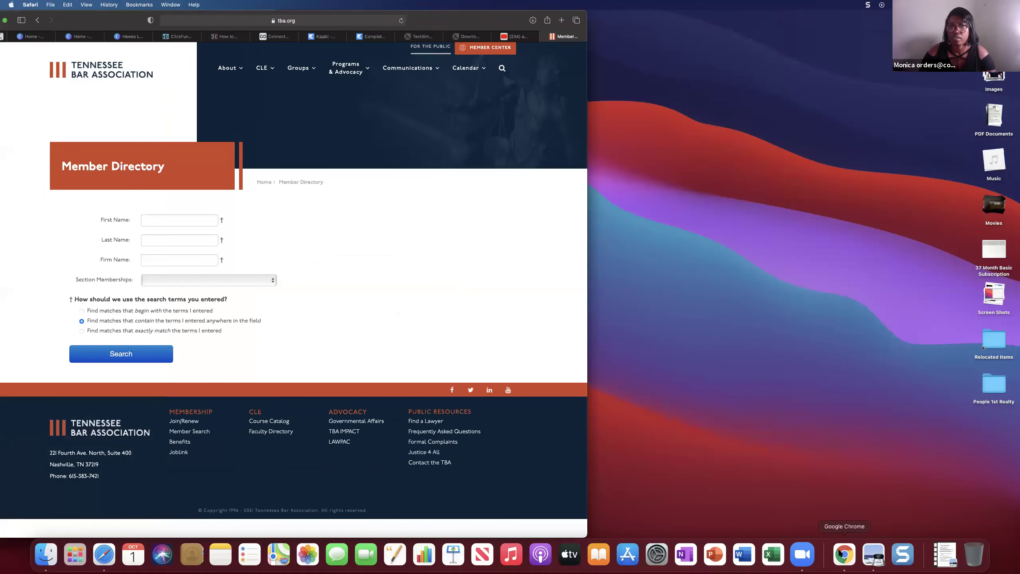
# - Bring the spreadsheet window forward, out of full screen, tiled on the right half
pyautogui.click(842, 554)
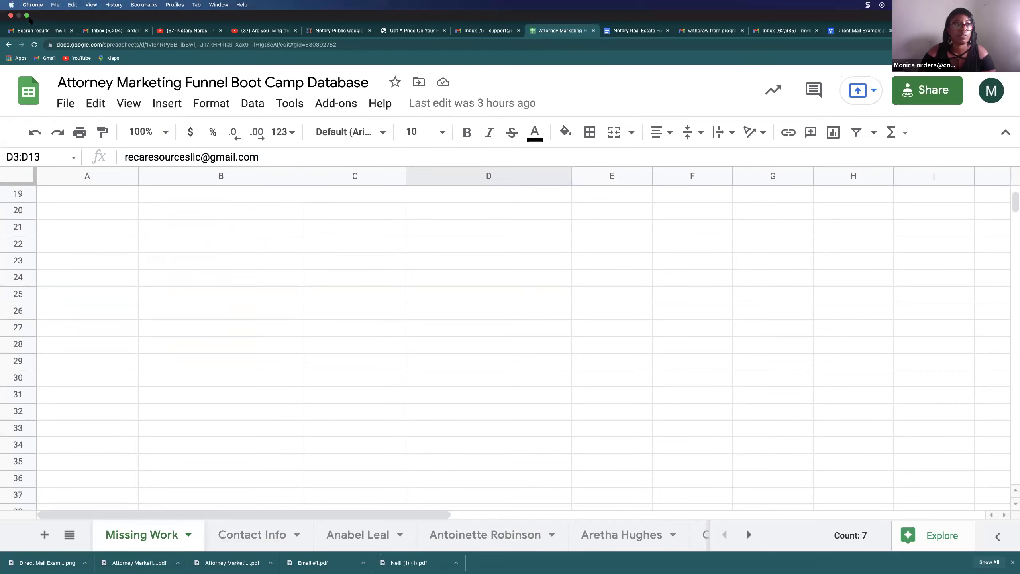
pyautogui.press('ctrl+super+f')
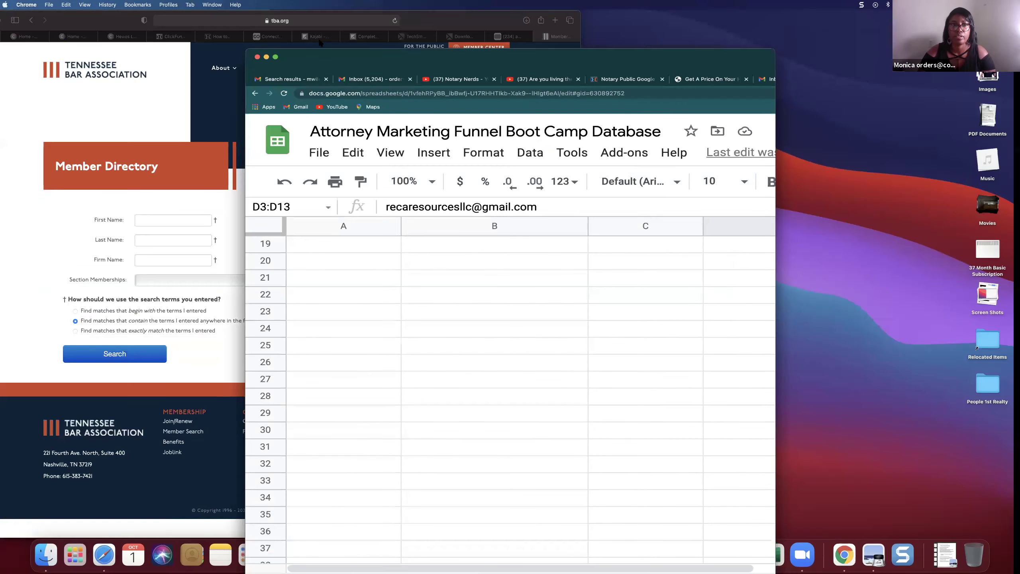
pyautogui.hotkey('ctrl', 'alt', 'Right')
pyautogui.scroll(-3, 754, 453)
# - Scroll the sheet tabs to the end and switch to the attorney list sheet
pyautogui.click(767, 499)
pyautogui.click(768, 500)
pyautogui.click(767, 499)
pyautogui.click(768, 499)
pyautogui.click(768, 499)
pyautogui.click(767, 499)
pyautogui.click(767, 499)
pyautogui.click(768, 500)
pyautogui.click(767, 499)
pyautogui.click(767, 499)
pyautogui.click(767, 500)
pyautogui.click(767, 499)
pyautogui.click(767, 500)
pyautogui.click(767, 499)
pyautogui.click(768, 499)
pyautogui.click(768, 499)
pyautogui.click(767, 499)
pyautogui.click(767, 500)
pyautogui.click(767, 500)
pyautogui.click(767, 499)
pyautogui.click(768, 499)
pyautogui.click(767, 500)
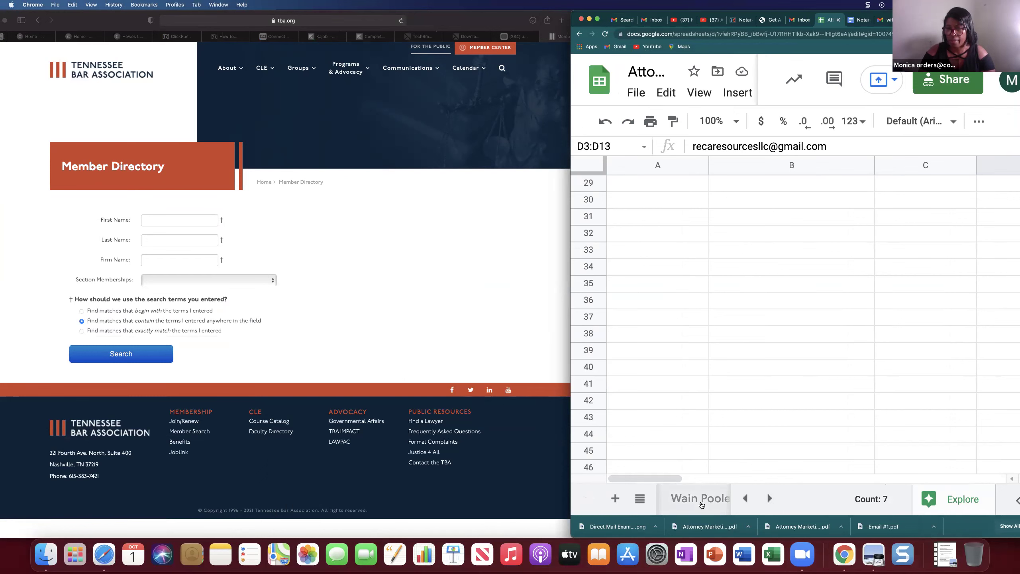
pyautogui.click(702, 504)
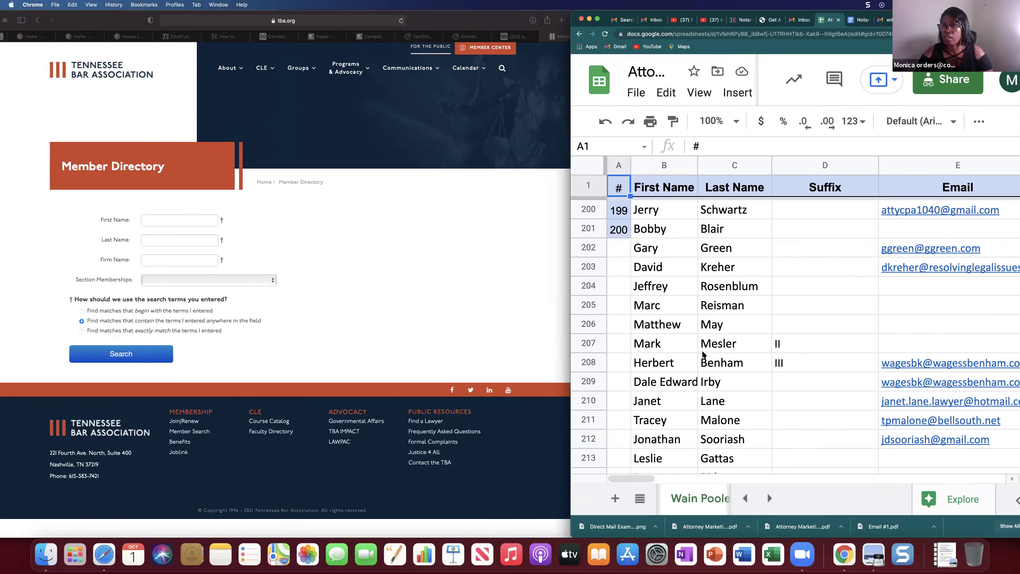
pyautogui.scroll(5, 725, 354)
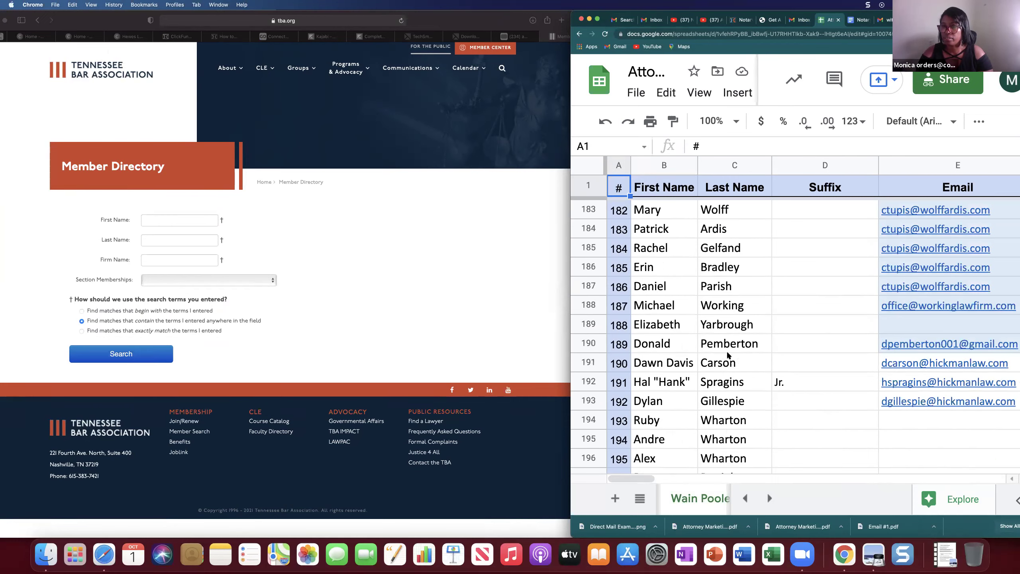
pyautogui.scroll(20, 728, 355)
pyautogui.hscroll(10, 728, 354)
pyautogui.hscroll(-10, 728, 354)
pyautogui.scroll(20, 728, 354)
# - Select the row-4 Suffix cell, then search the Member Directory by that attorney's first and last name
pyautogui.click(823, 233)
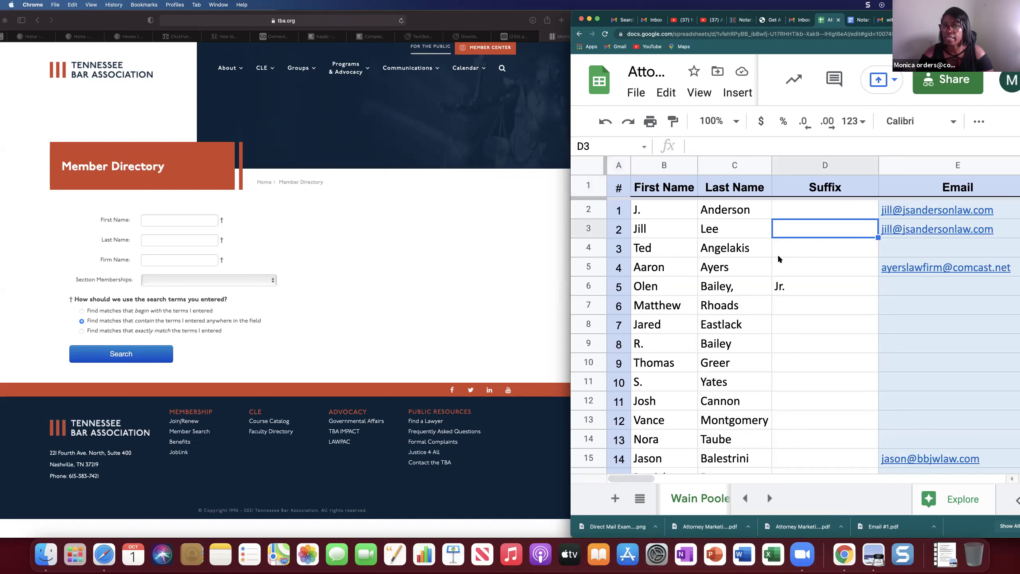
pyautogui.click(778, 253)
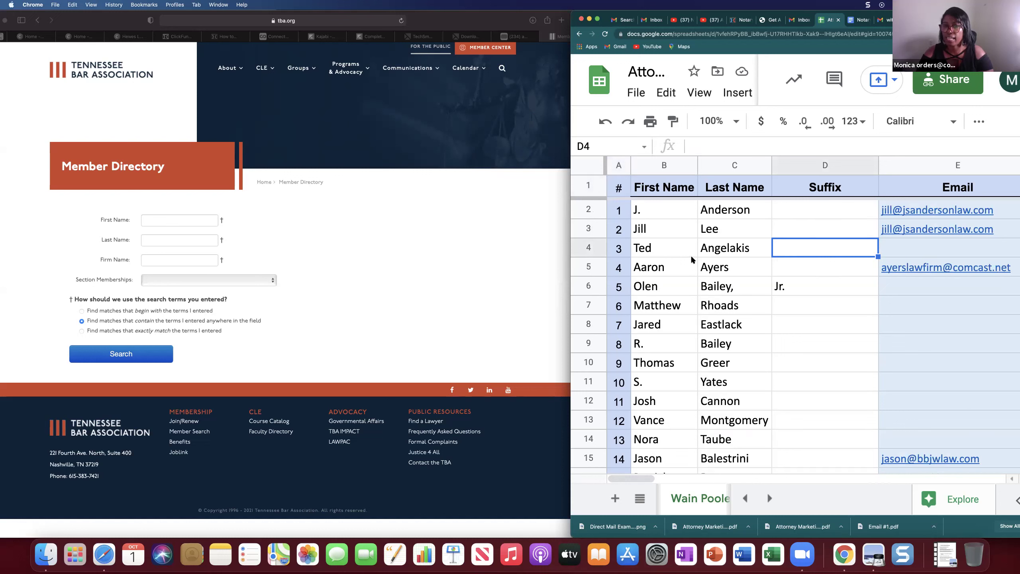
pyautogui.click(156, 221)
pyautogui.click(158, 221)
pyautogui.press('Tab')
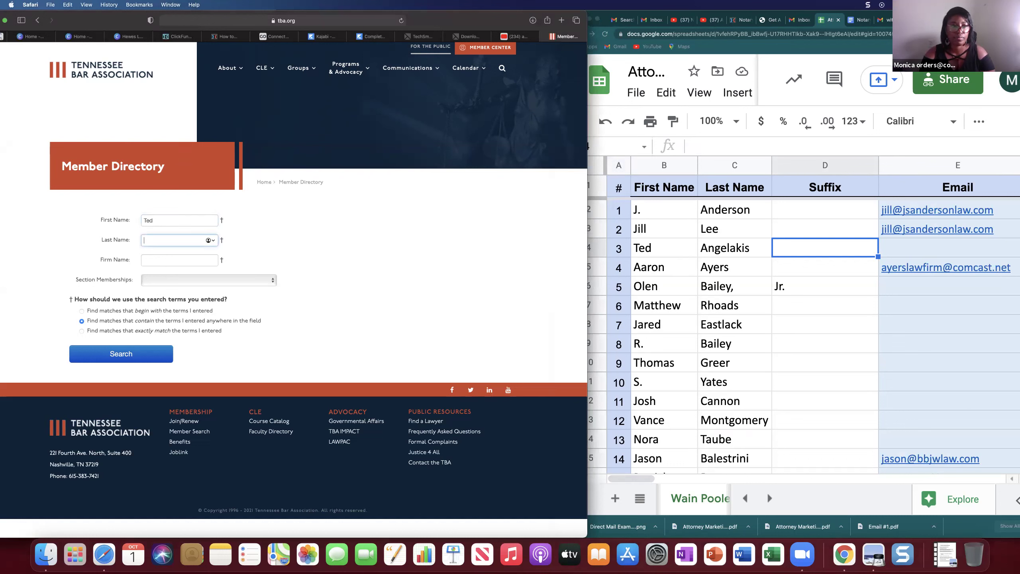
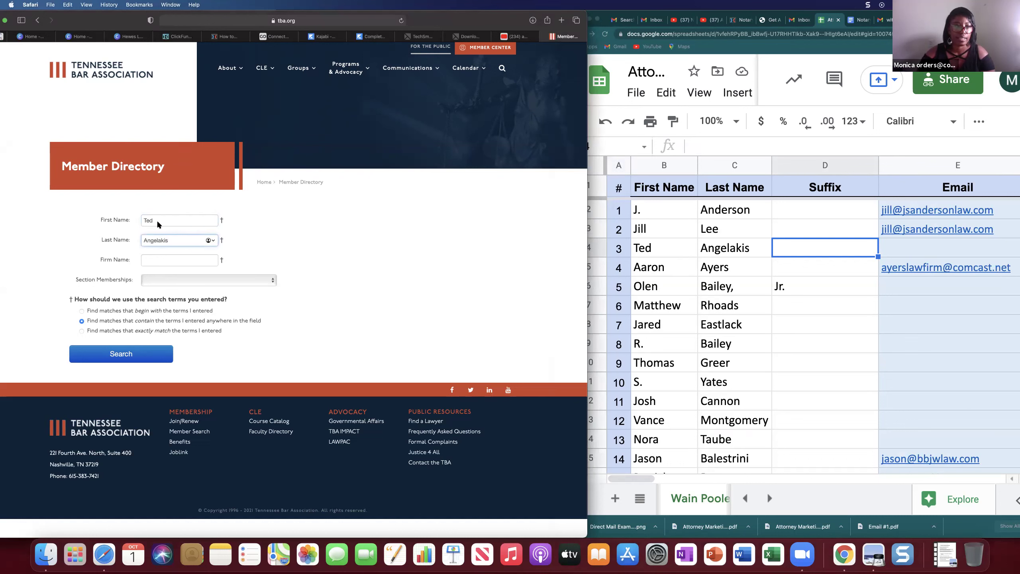
pyautogui.click(137, 360)
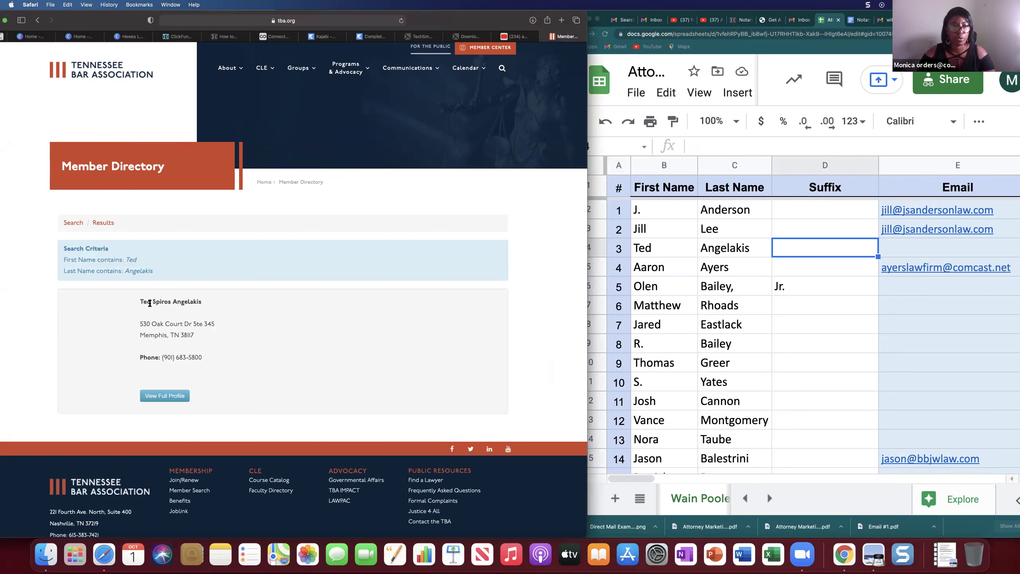
# - Open the attorney's full profile and add their vCard to Contacts
pyautogui.click(183, 396)
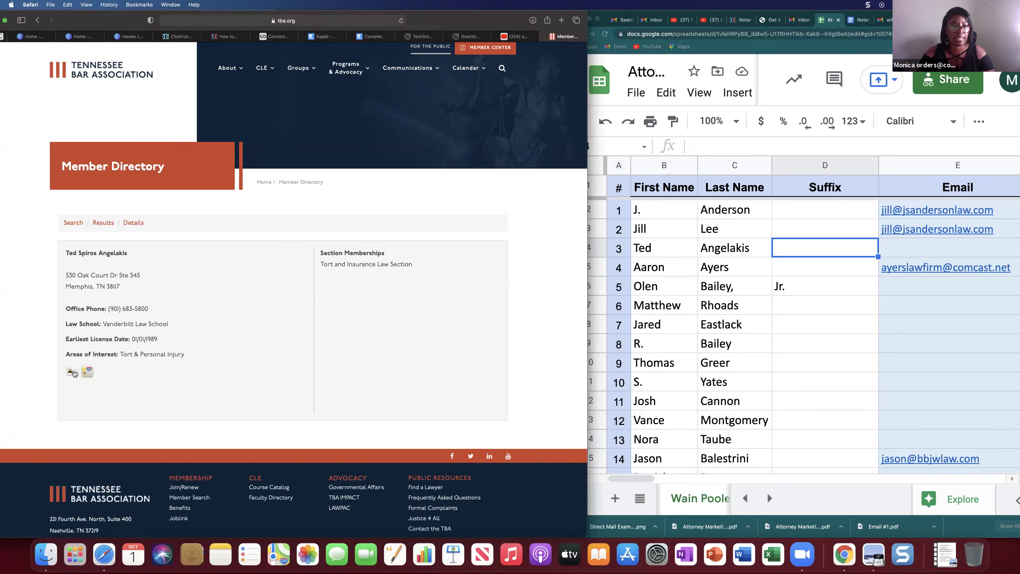
pyautogui.click(73, 372)
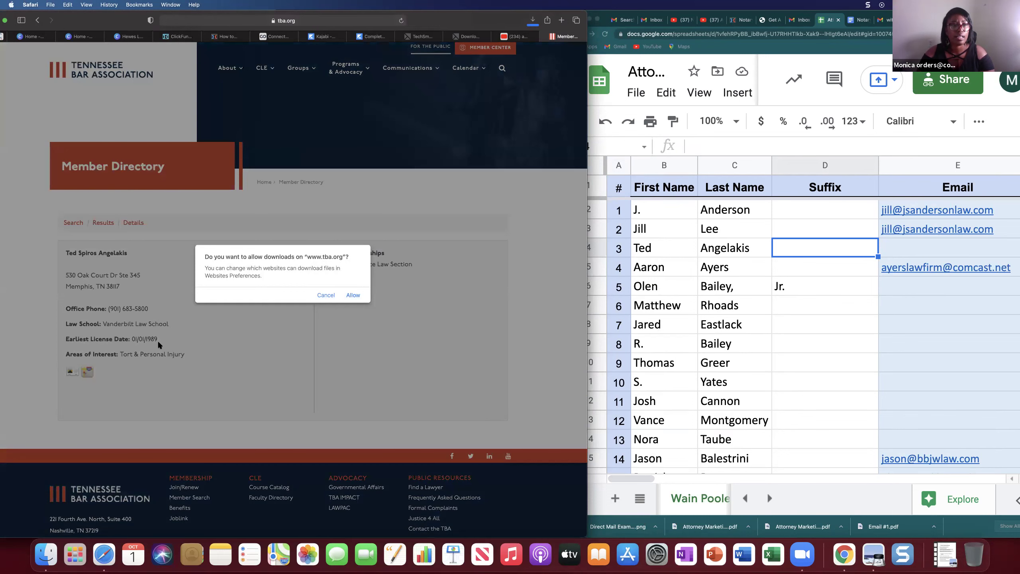
pyautogui.click(353, 296)
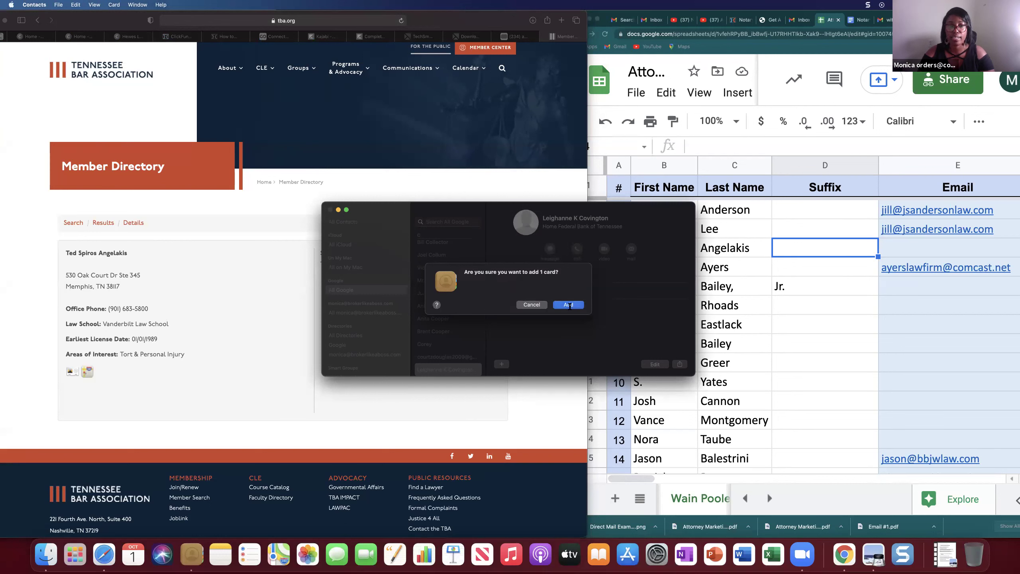
pyautogui.click(568, 304)
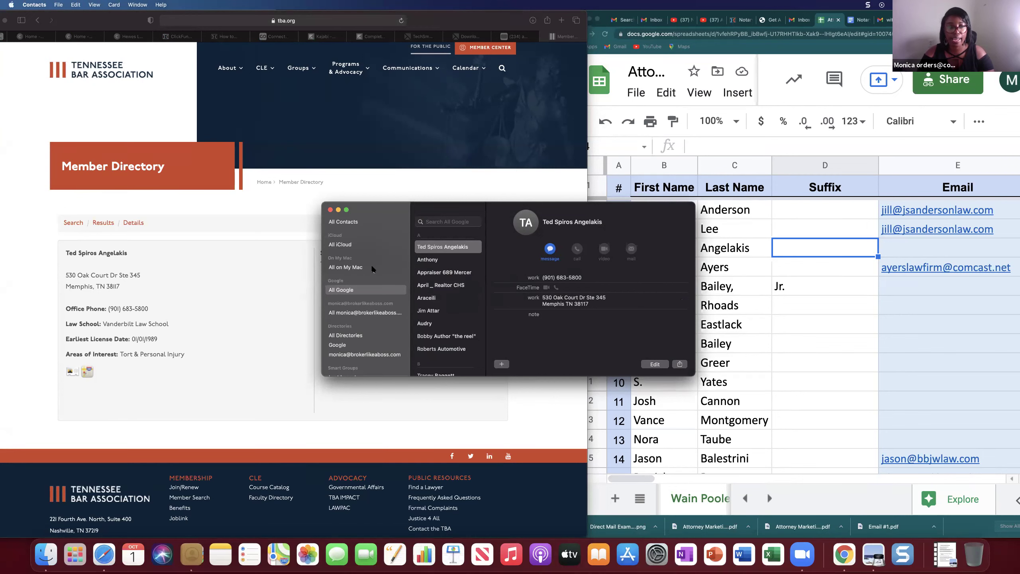
pyautogui.click(266, 259)
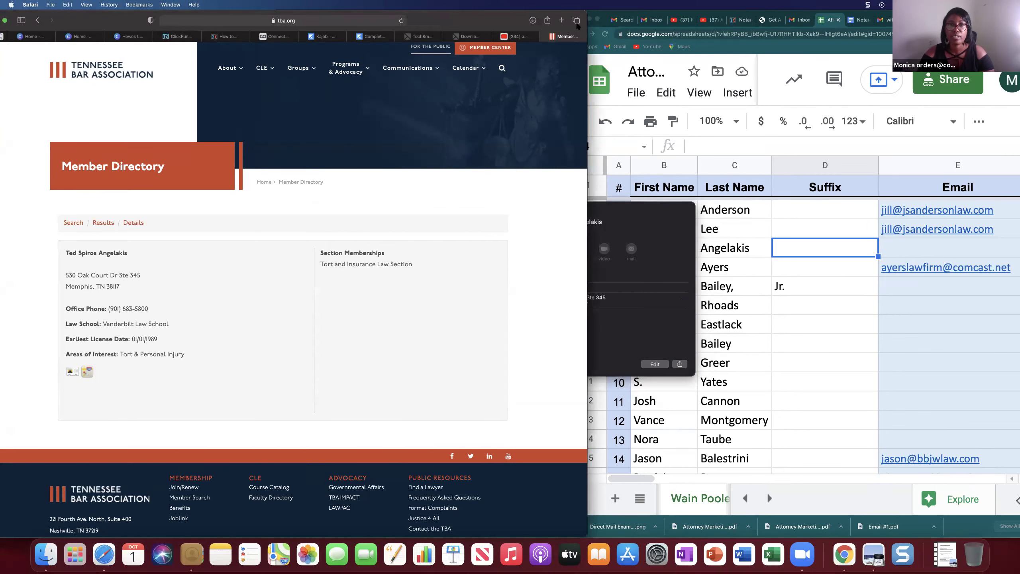
pyautogui.click(562, 20)
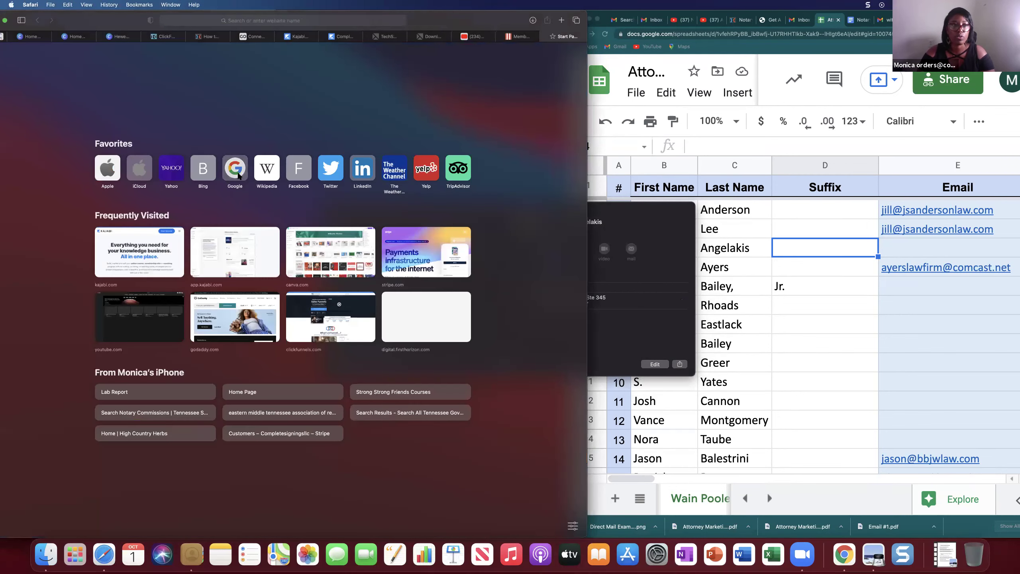
# - Search Google for 'linkedin' and sign in to LinkedIn with the saved credentials
pyautogui.click(239, 175)
pyautogui.click(280, 224)
pyautogui.write('ted an')
pyautogui.press('BackSpace')
pyautogui.press('BackSpace')
pyautogui.press('BackSpace')
pyautogui.press('BackSpace')
pyautogui.press('BackSpace')
pyautogui.press('BackSpace')
pyautogui.write('linkedin')
pyautogui.press('Return')
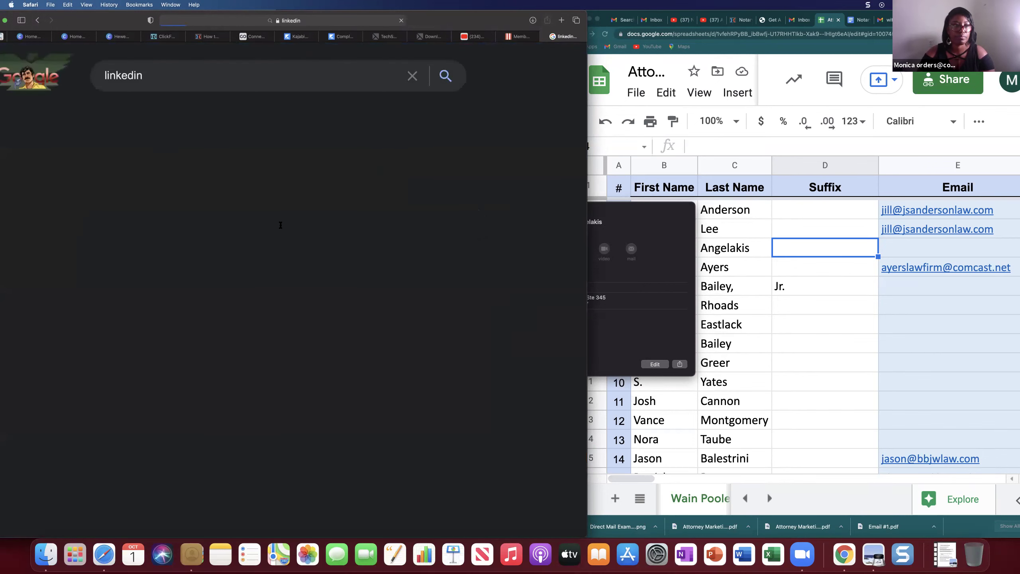
pyautogui.click(46, 295)
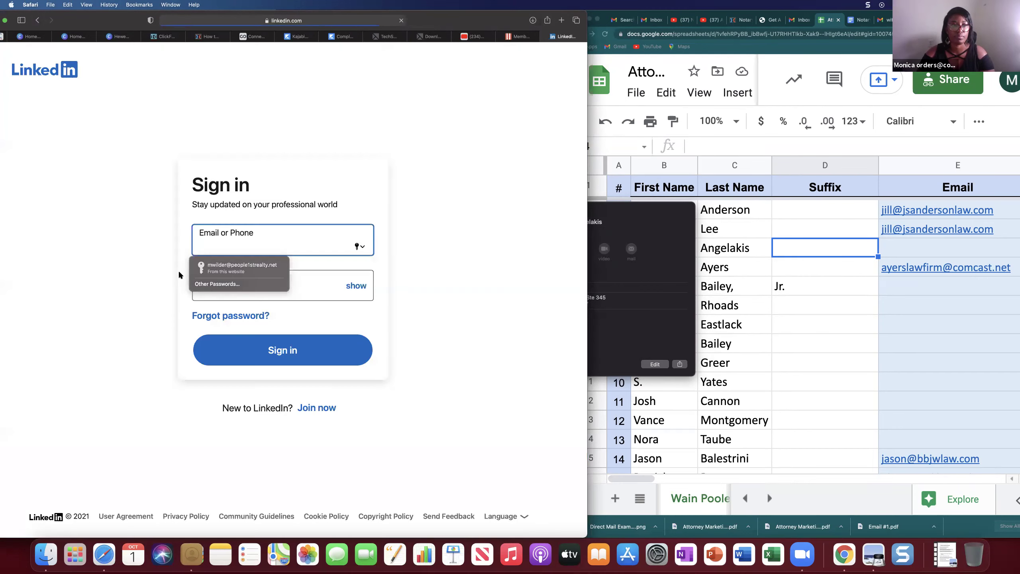
pyautogui.click(230, 266)
pyautogui.click(257, 349)
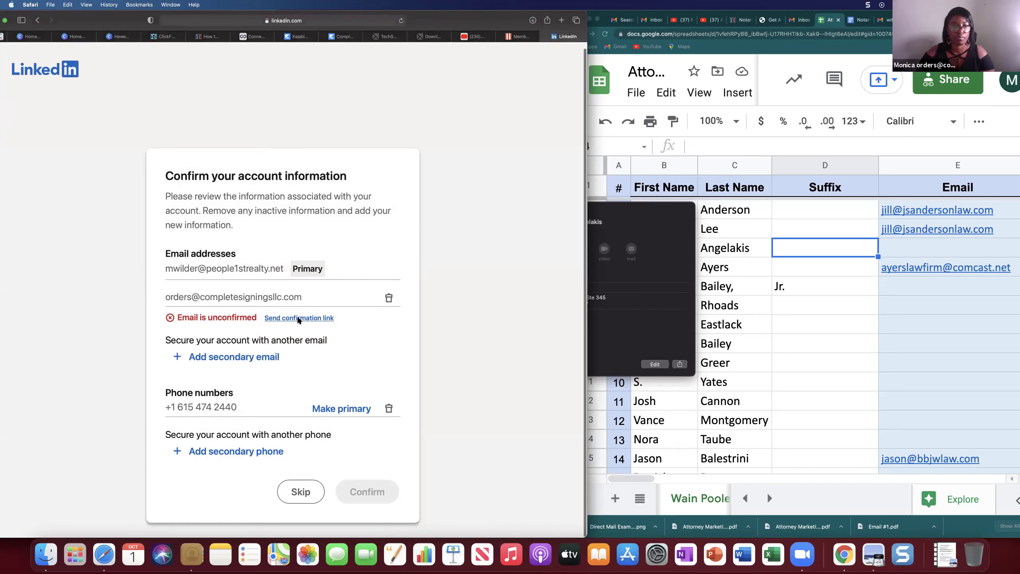
# - Skip the account confirmation, search LinkedIn for the row-4 attorney's name, and filter to People
pyautogui.click(302, 492)
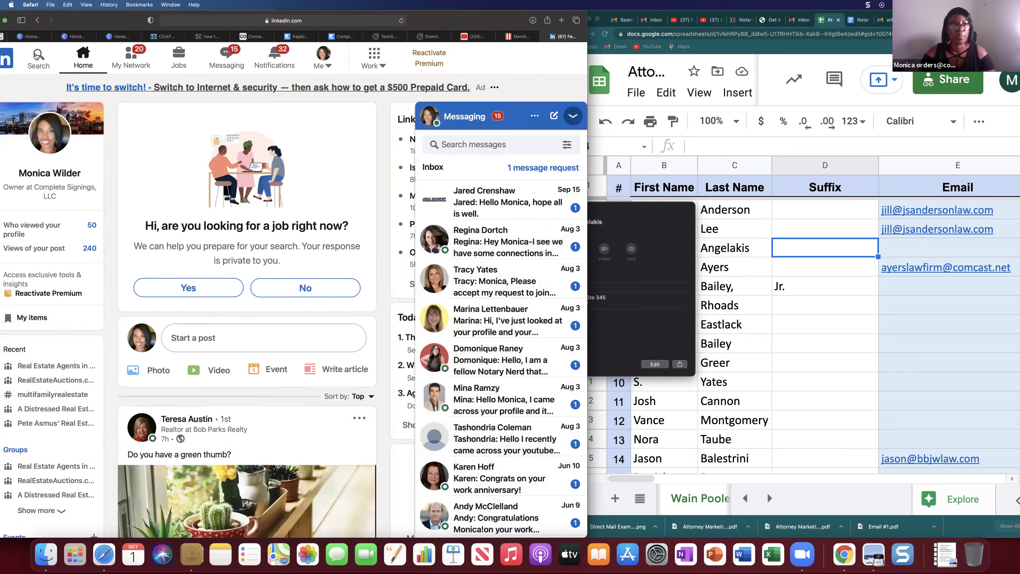
pyautogui.click(37, 55)
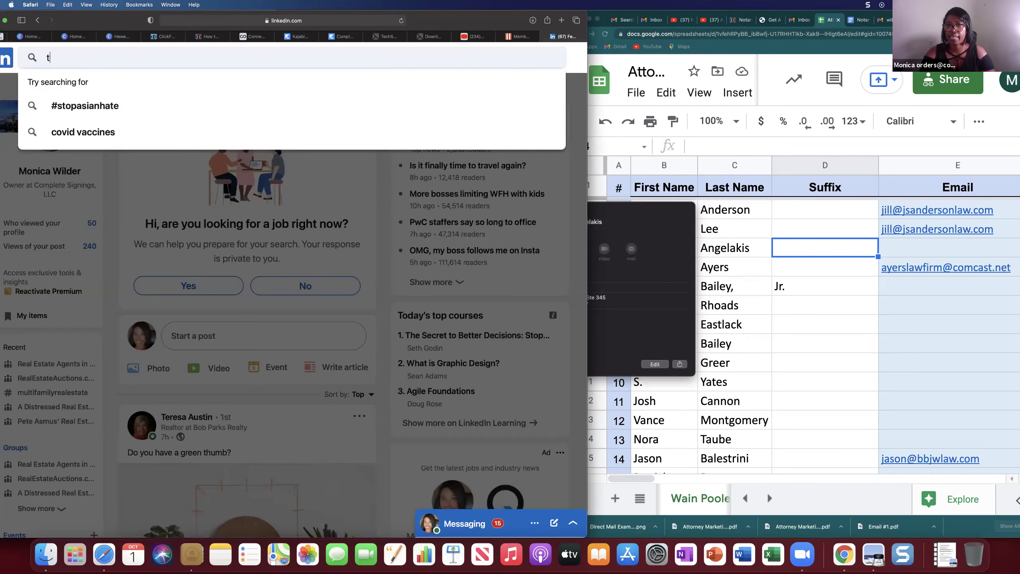
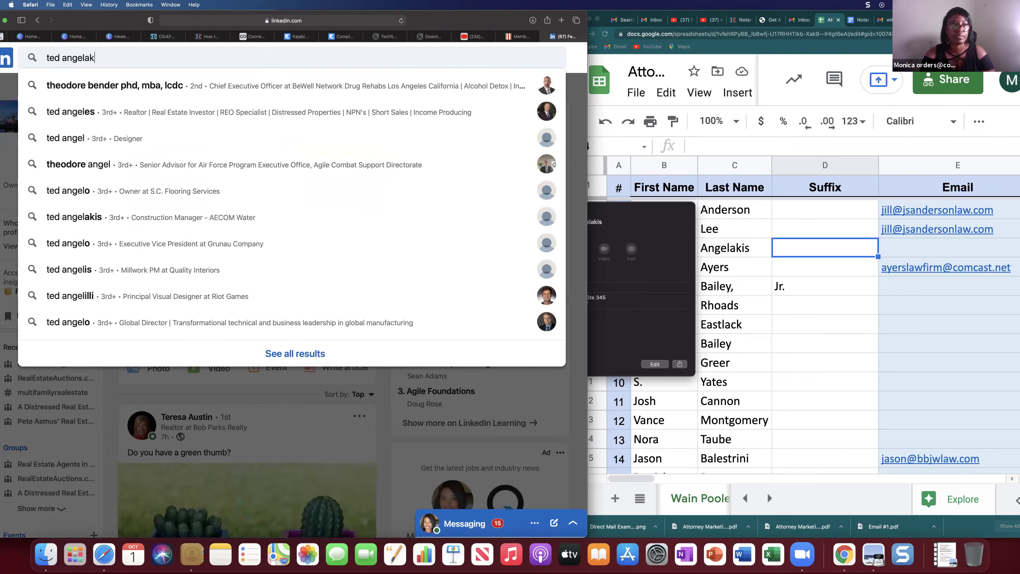
pyautogui.press('Return')
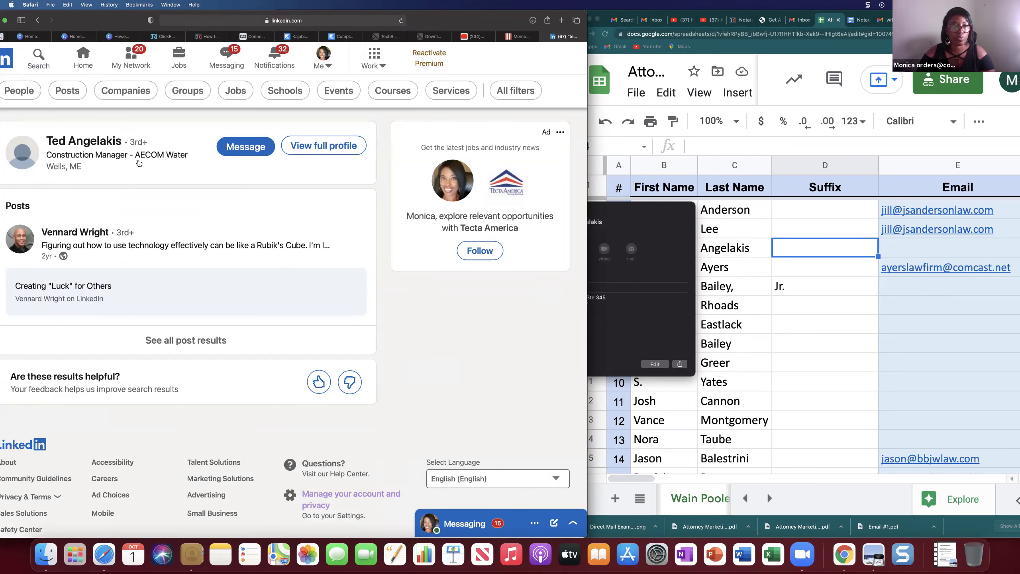
pyautogui.scroll(2, 177, 313)
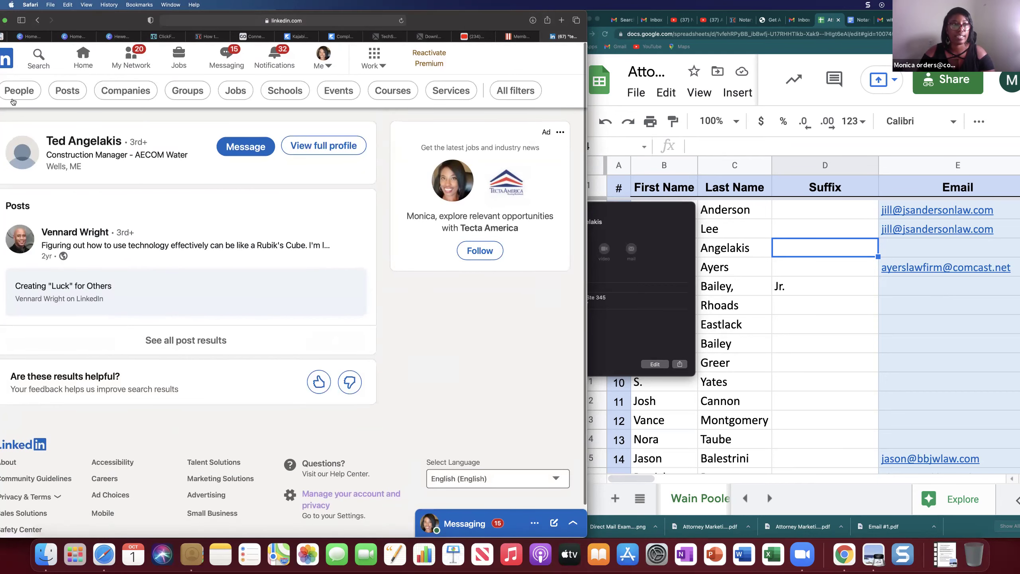
pyautogui.click(18, 102)
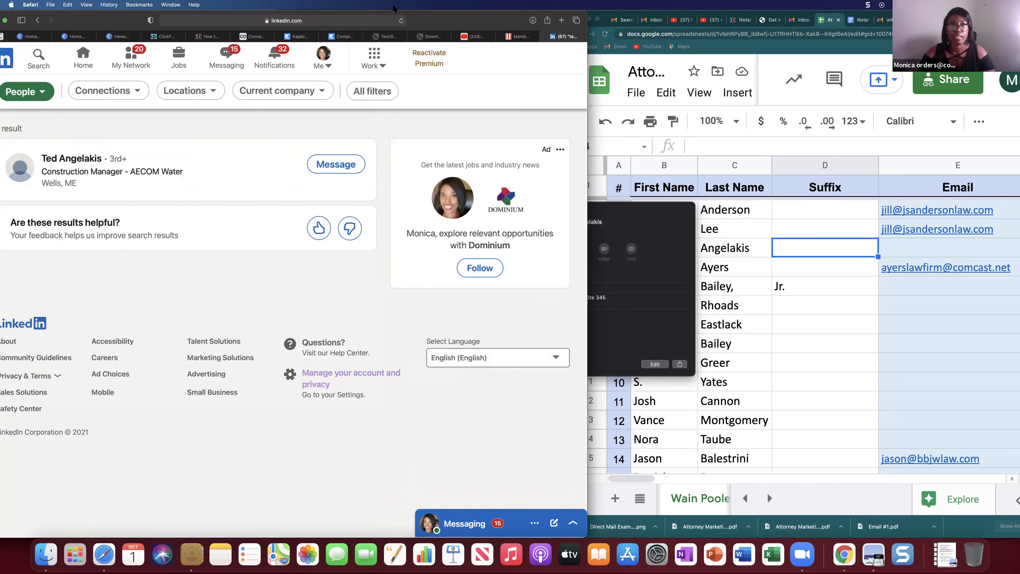
pyautogui.moveTo(435, 17); pyautogui.dragTo(458, 102)
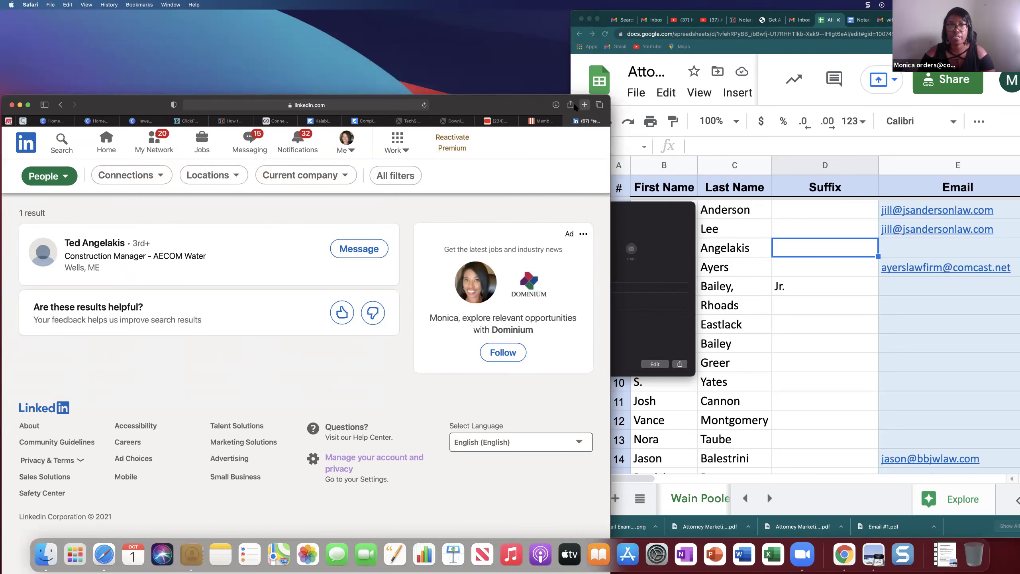
# - Search Google for the row-4 attorney's name in a new tab
pyautogui.press('super+t')
pyautogui.write('www.goo')
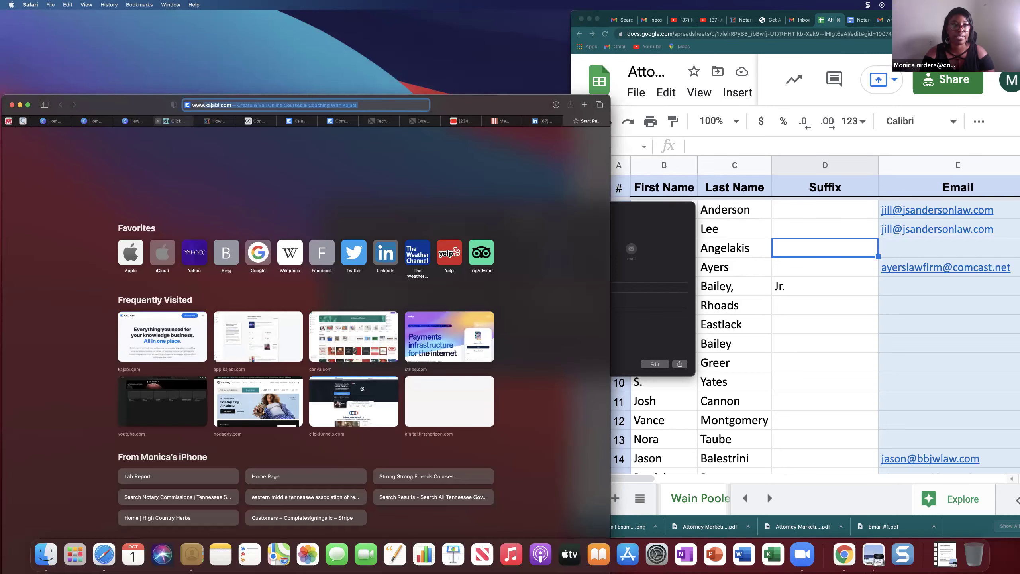
pyautogui.write('gle.com')
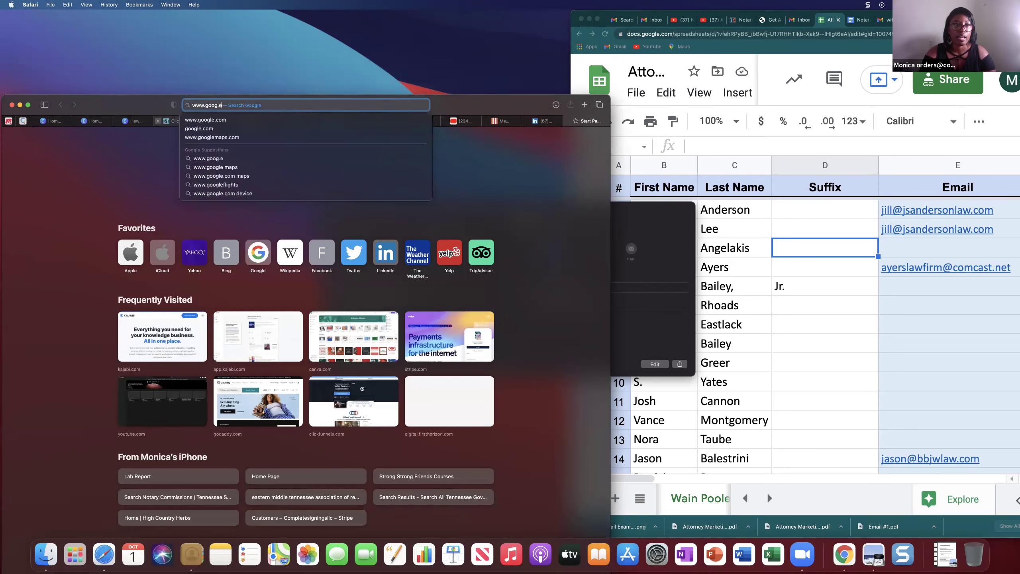
pyautogui.press('Return')
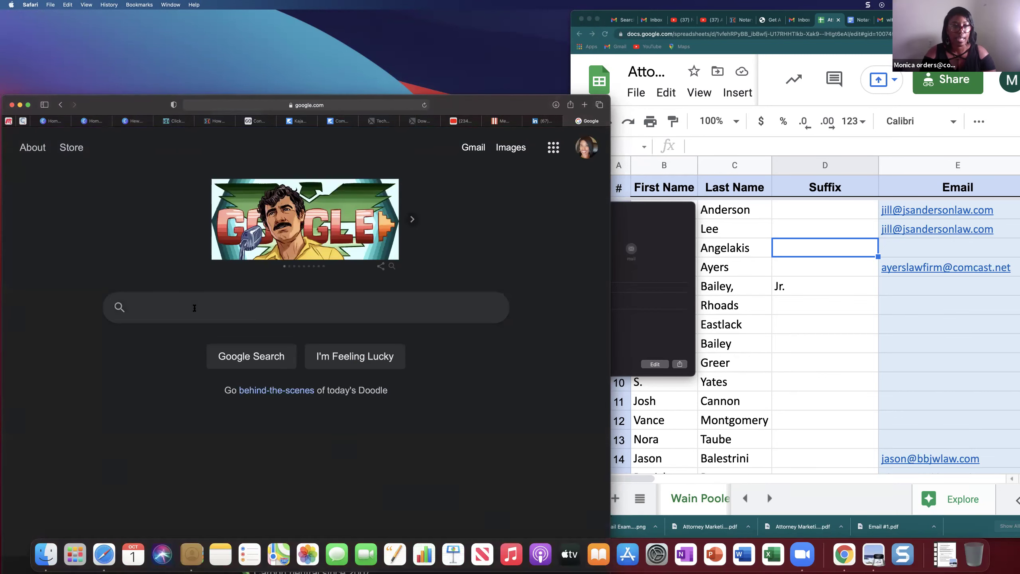
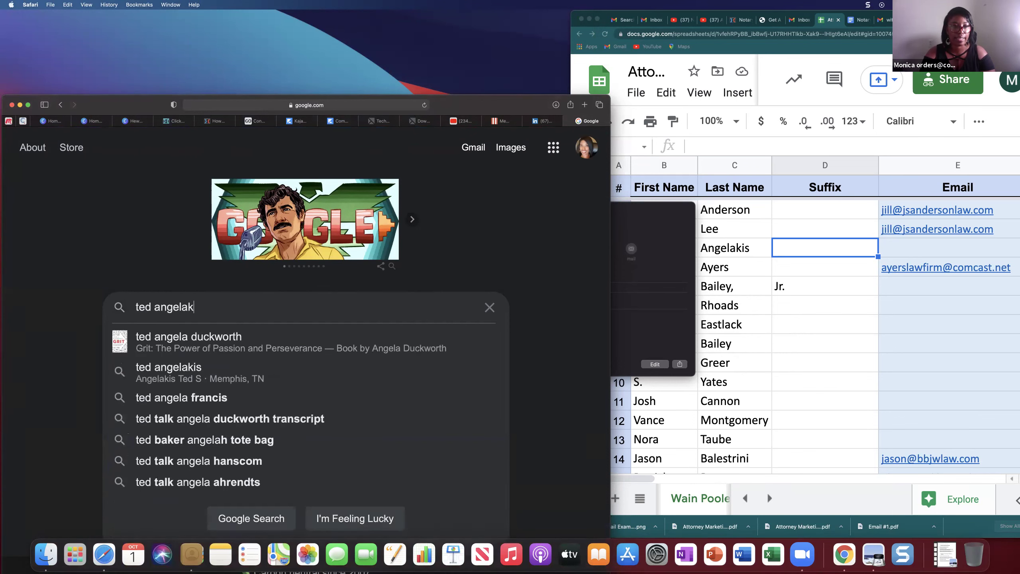
pyautogui.press('Return')
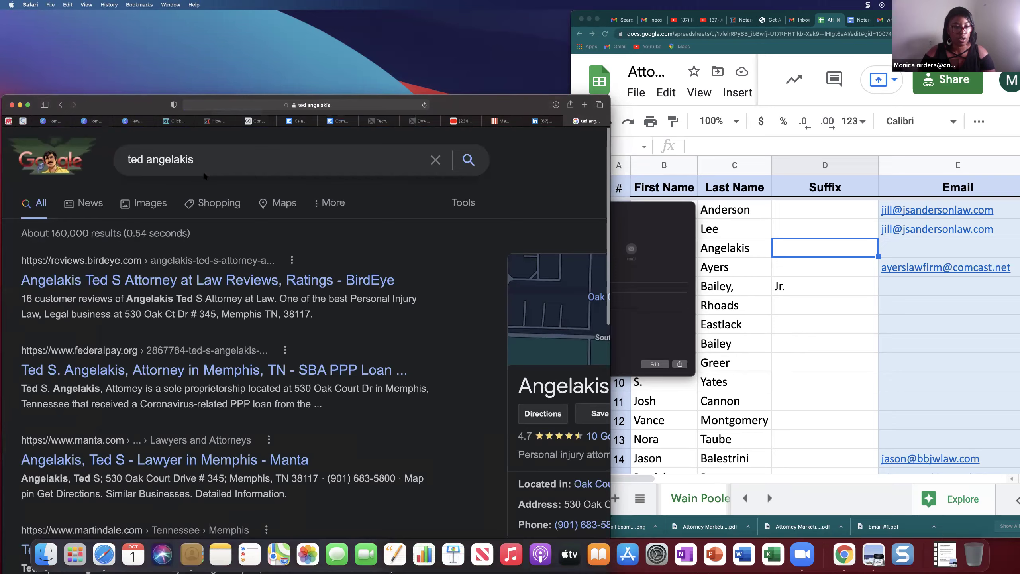
# - Scroll the results and open the attorney's legal directory listing about his Memphis personal-injury practice
pyautogui.scroll(-5, 204, 176)
pyautogui.scroll(-8, 204, 176)
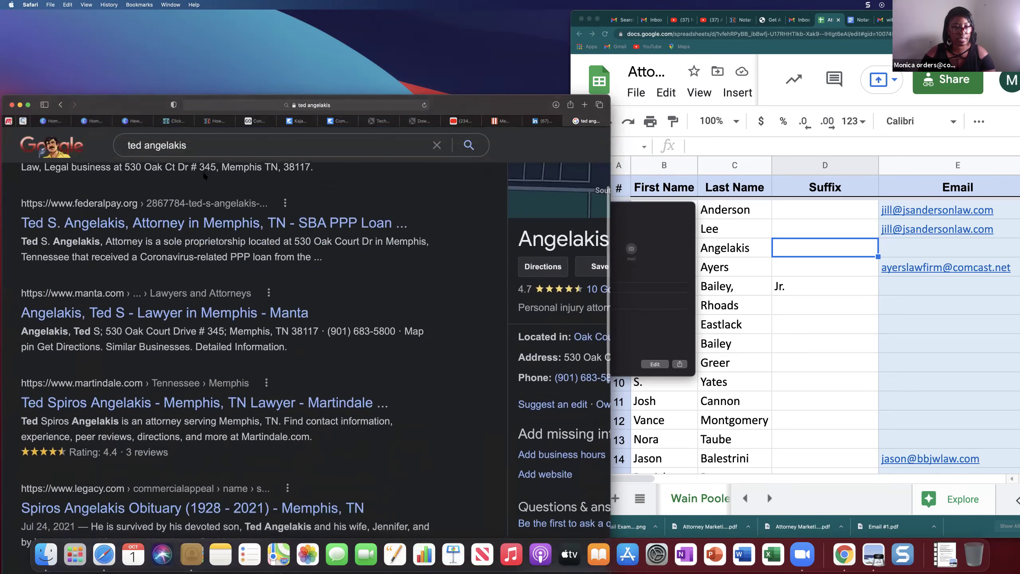
pyautogui.scroll(-8, 204, 174)
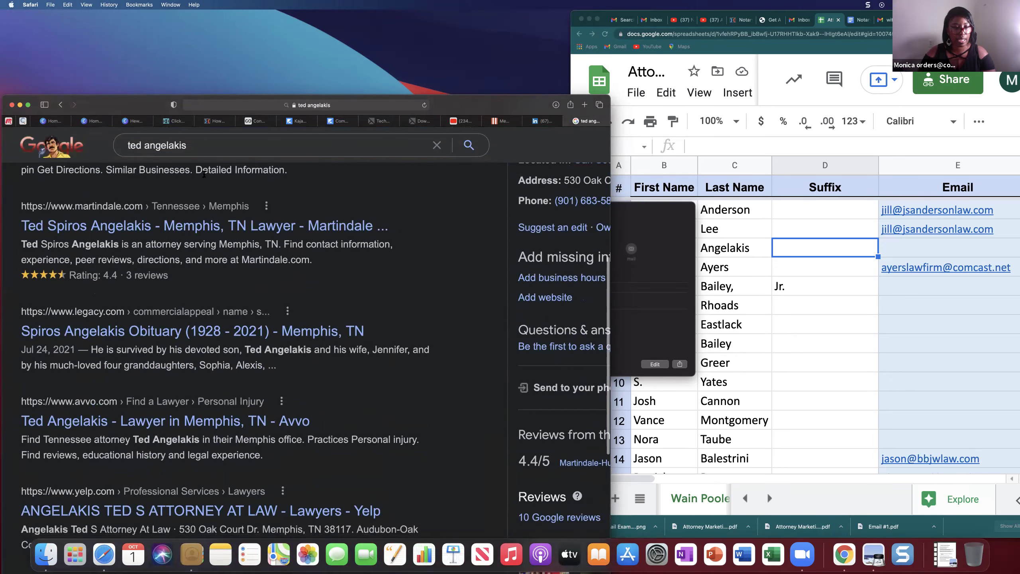
pyautogui.scroll(-3, 204, 176)
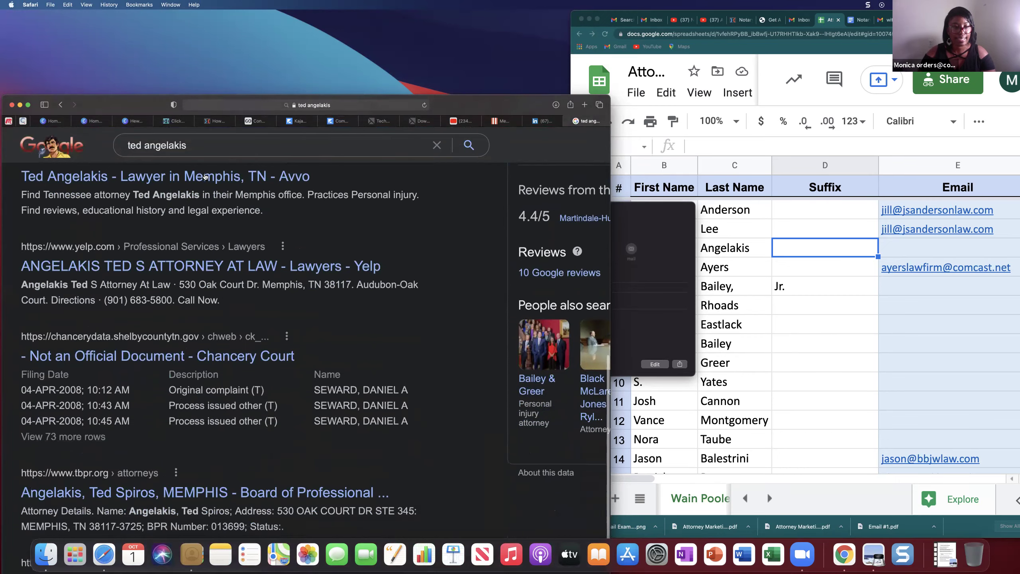
pyautogui.scroll(-5, 204, 175)
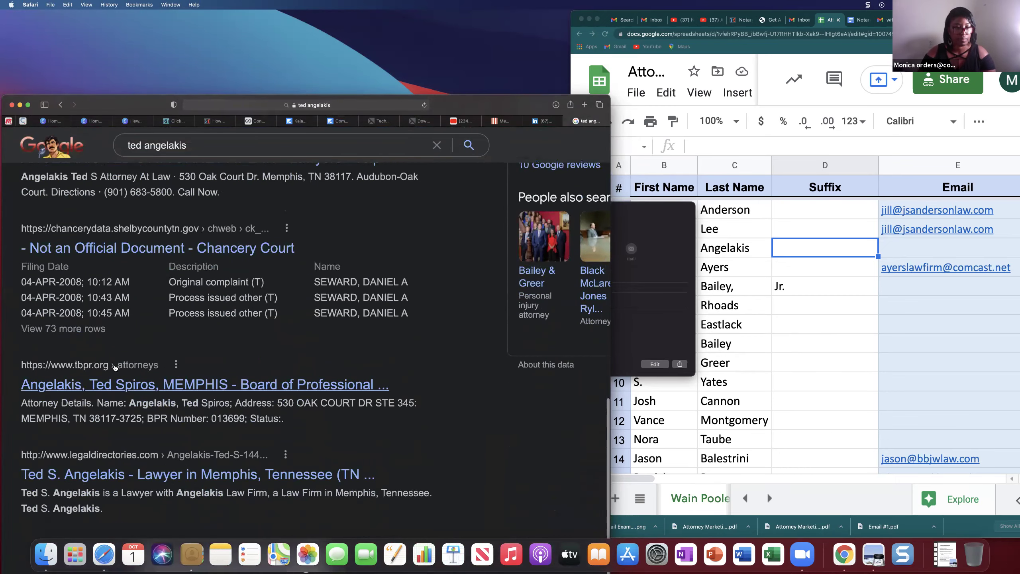
pyautogui.scroll(-3, 115, 368)
pyautogui.click(116, 390)
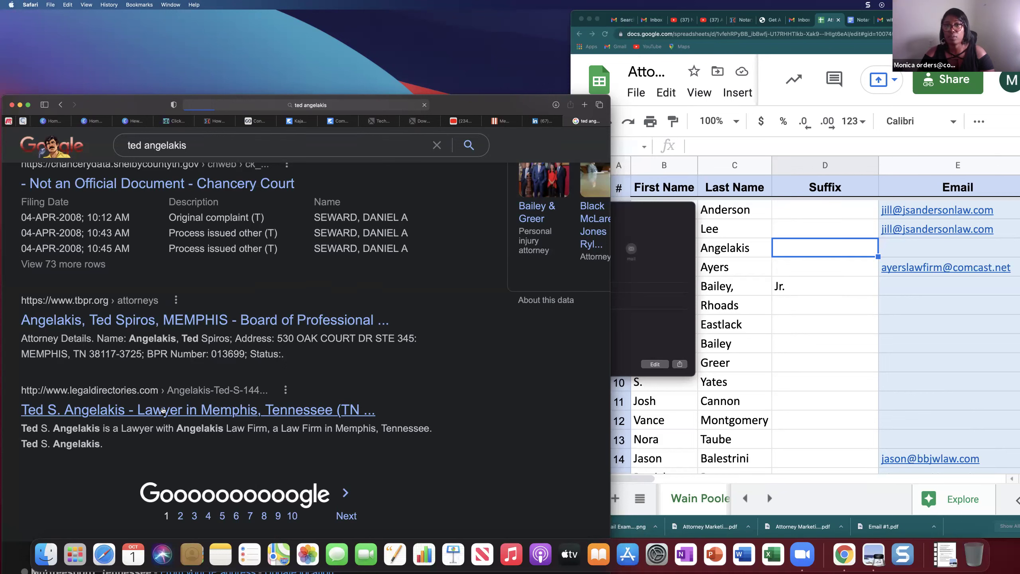
pyautogui.scroll(-1, 164, 409)
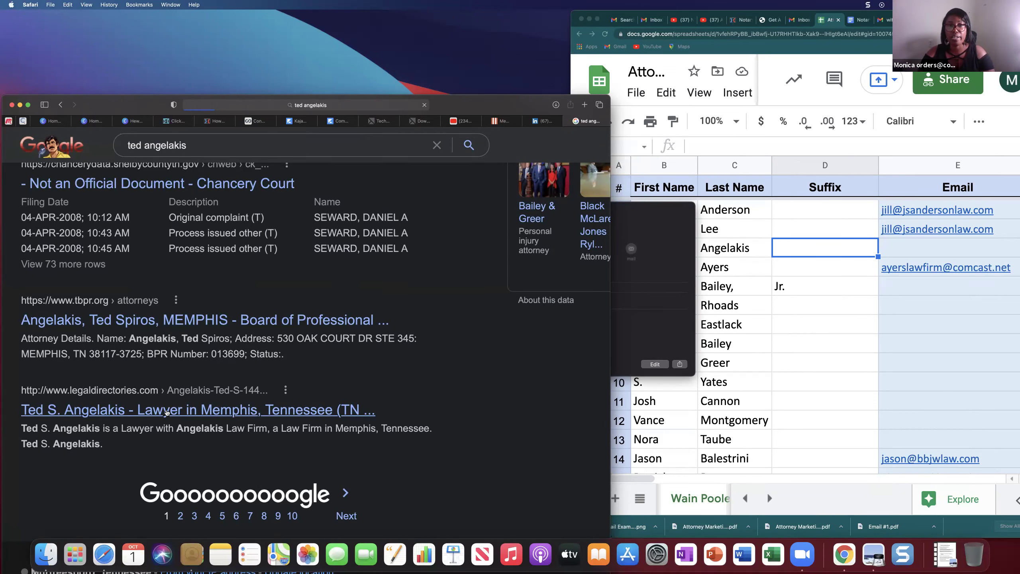
pyautogui.scroll(15, 165, 412)
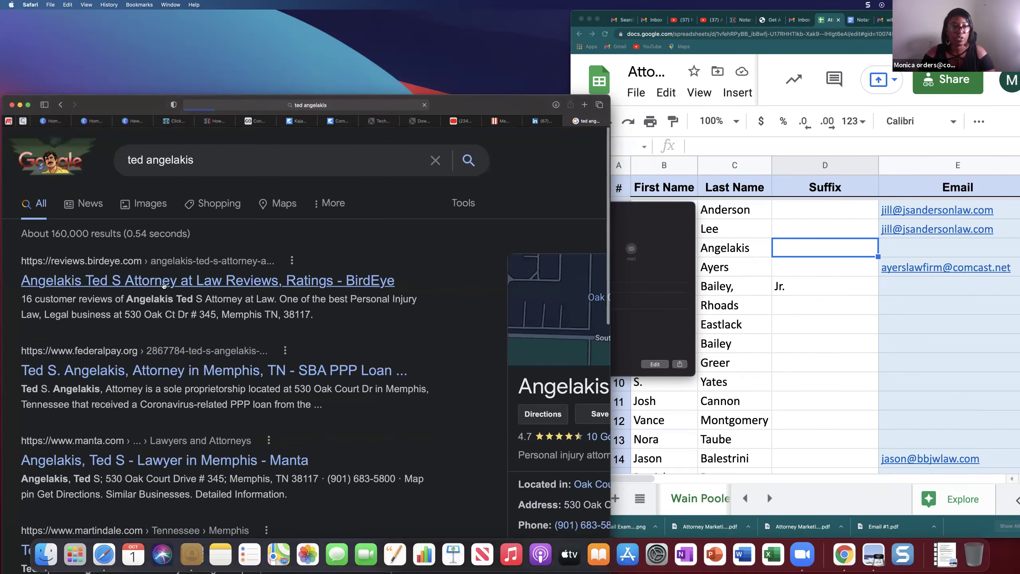
pyautogui.hscroll(4, 359, 348)
pyautogui.scroll(-7, 358, 348)
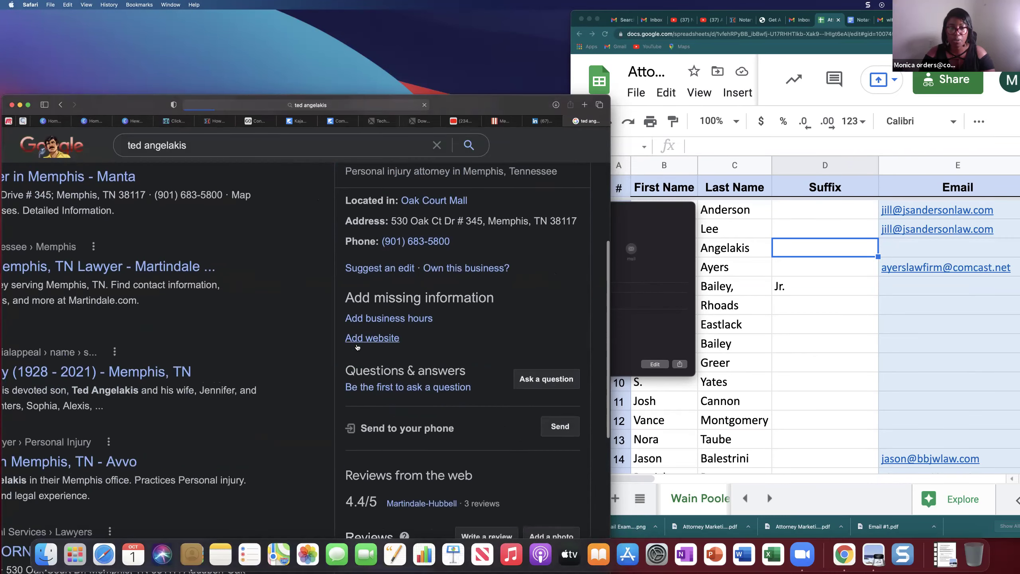
pyautogui.scroll(-5, 344, 345)
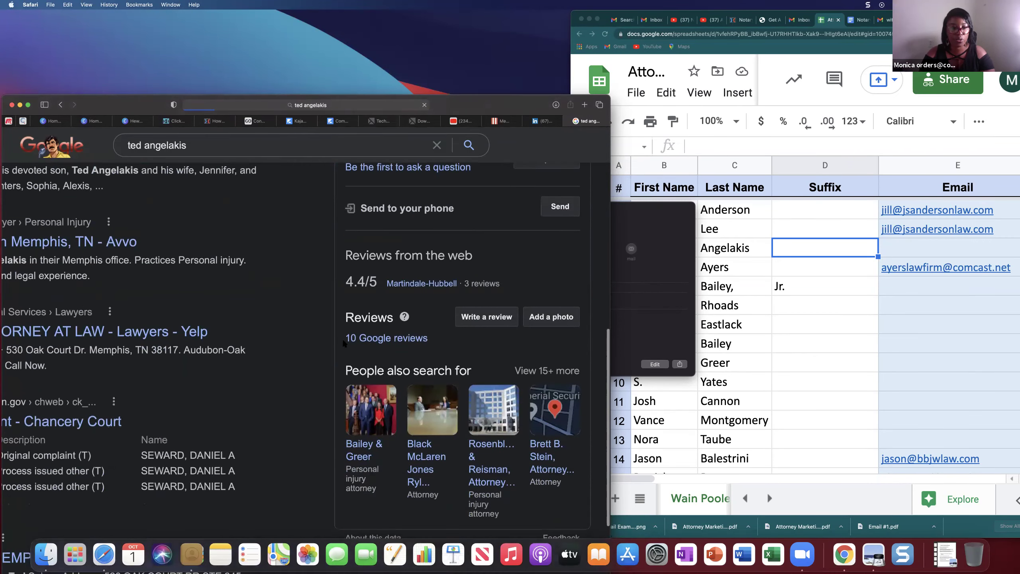
pyautogui.hscroll(-5, 253, 329)
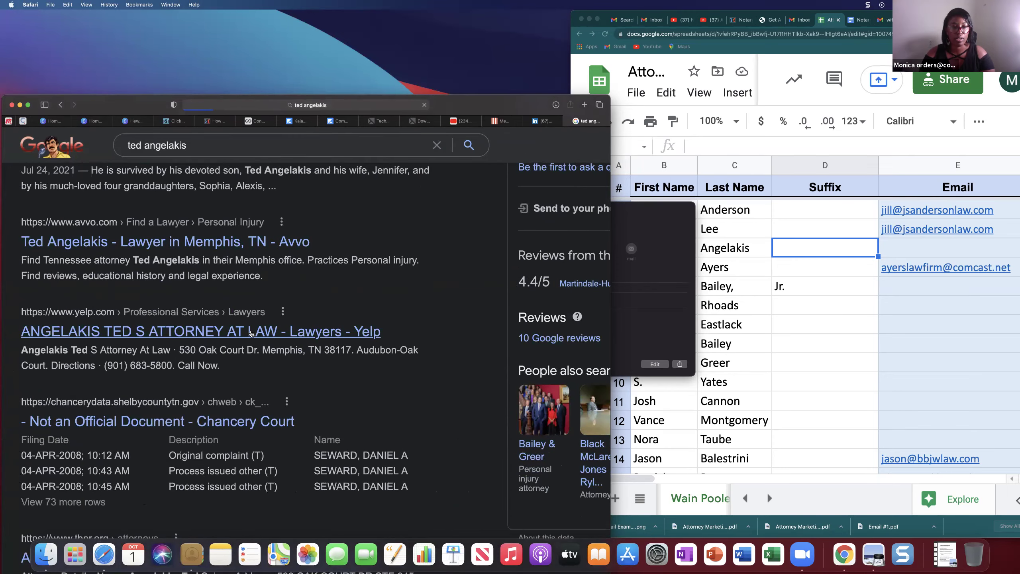
# - Open the attorney's Yelp listing showing his office phone and Memphis address
pyautogui.click(251, 332)
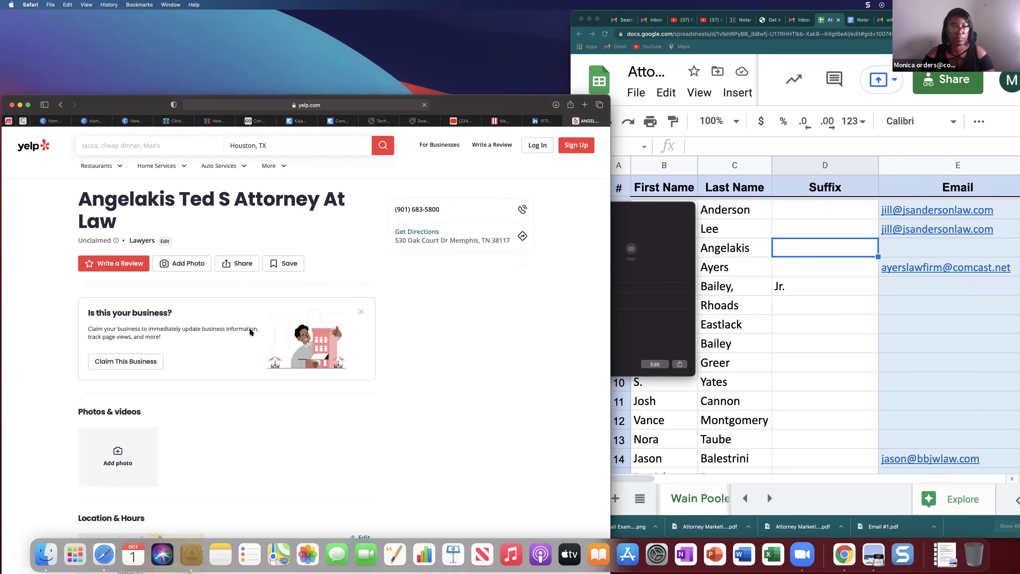
pyautogui.scroll(-3, 251, 332)
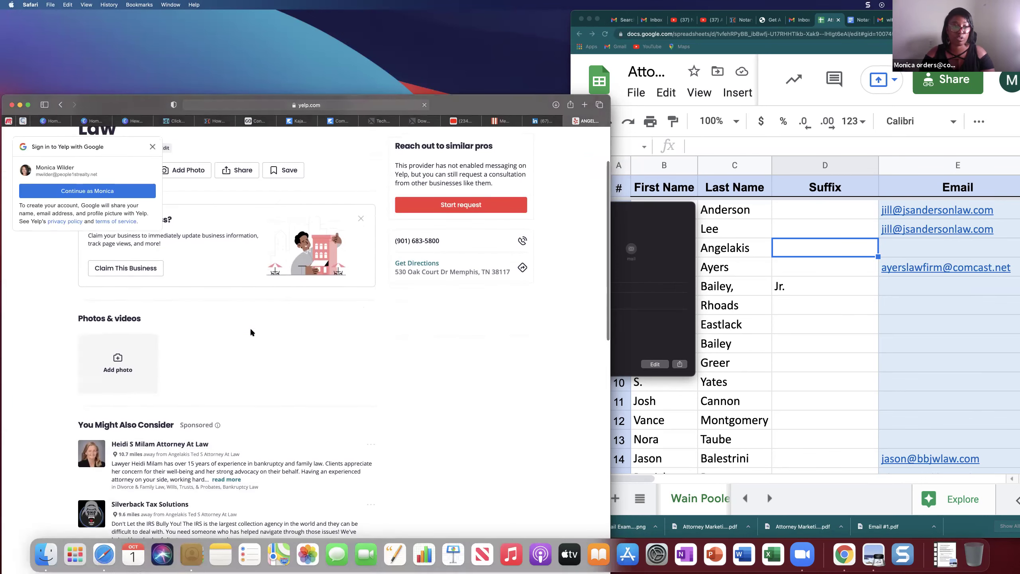
pyautogui.scroll(-1, 251, 332)
pyautogui.scroll(4, 251, 332)
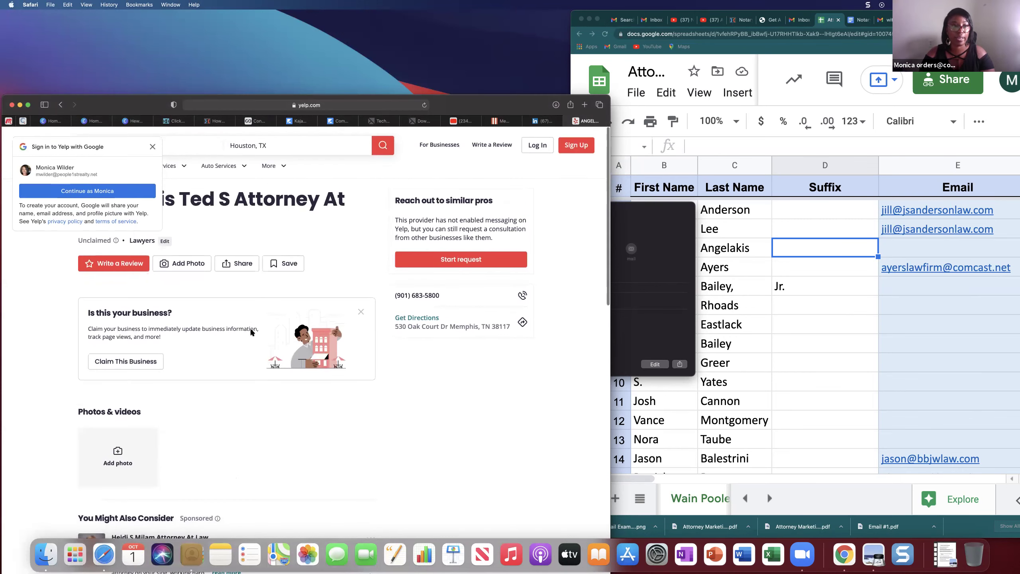
pyautogui.click(152, 148)
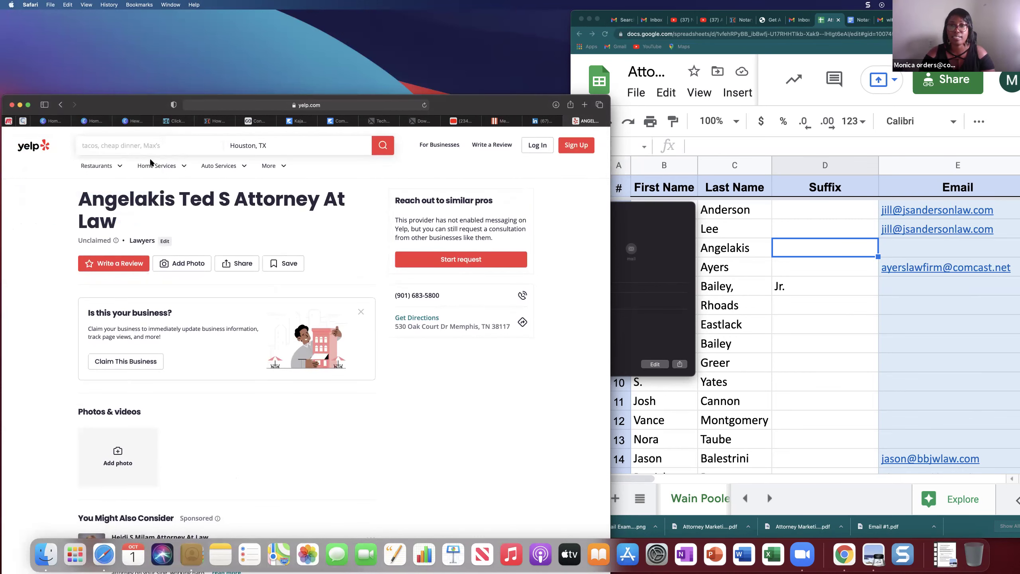
# - Select cells B5 and C6 in the spreadsheet, then return to the browser
pyautogui.click(697, 276)
pyautogui.click(672, 275)
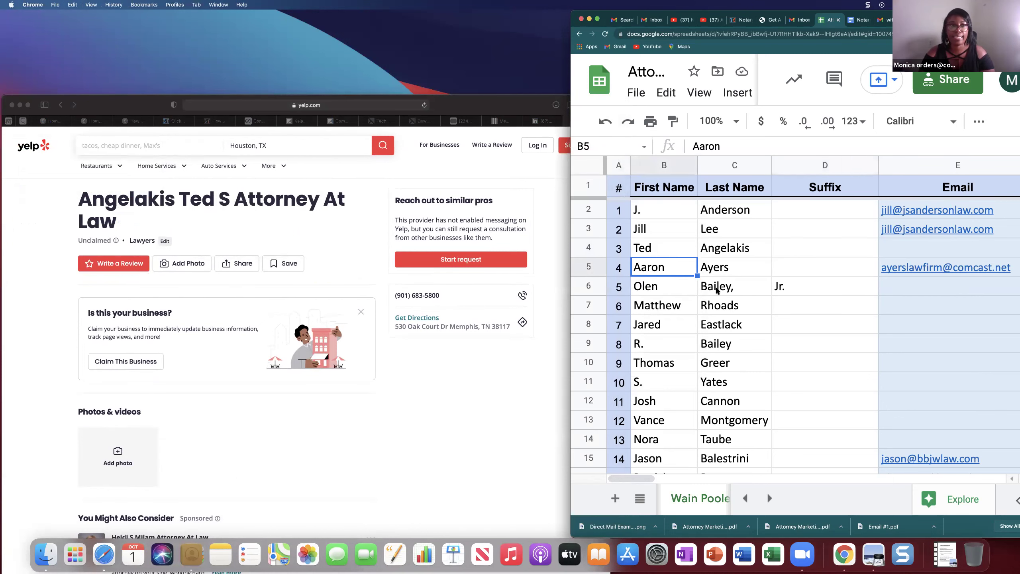
pyautogui.click(719, 287)
pyautogui.click(467, 121)
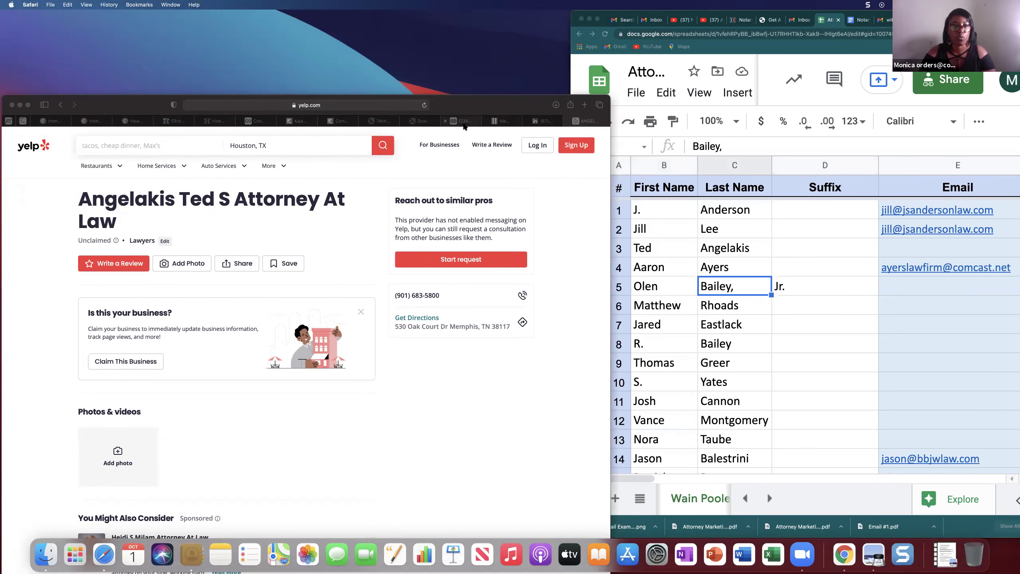
pyautogui.click(464, 121)
# - Search the Member Directory for the row-5 attorney's first and last name
pyautogui.click(506, 121)
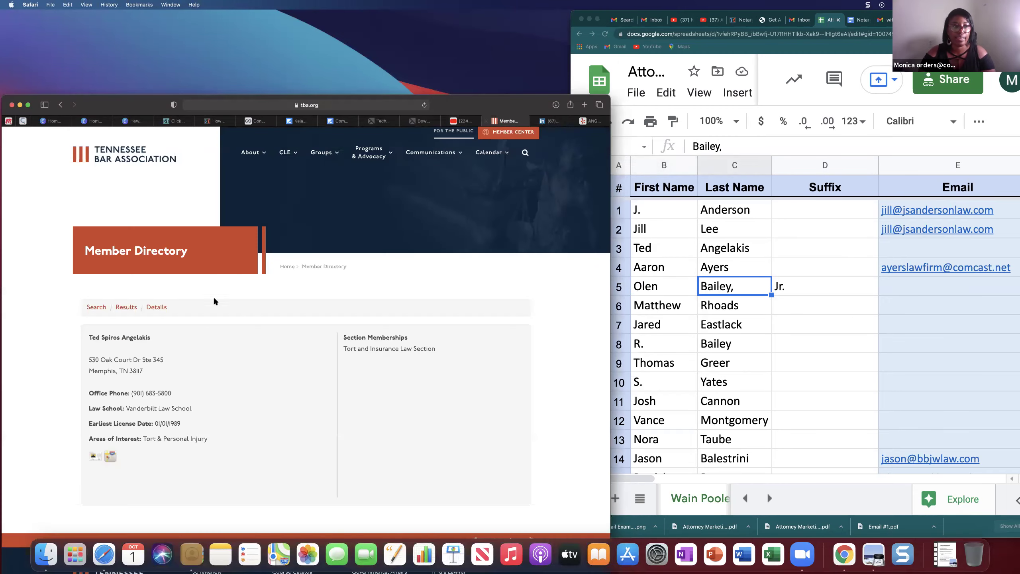
pyautogui.scroll(-2, 217, 321)
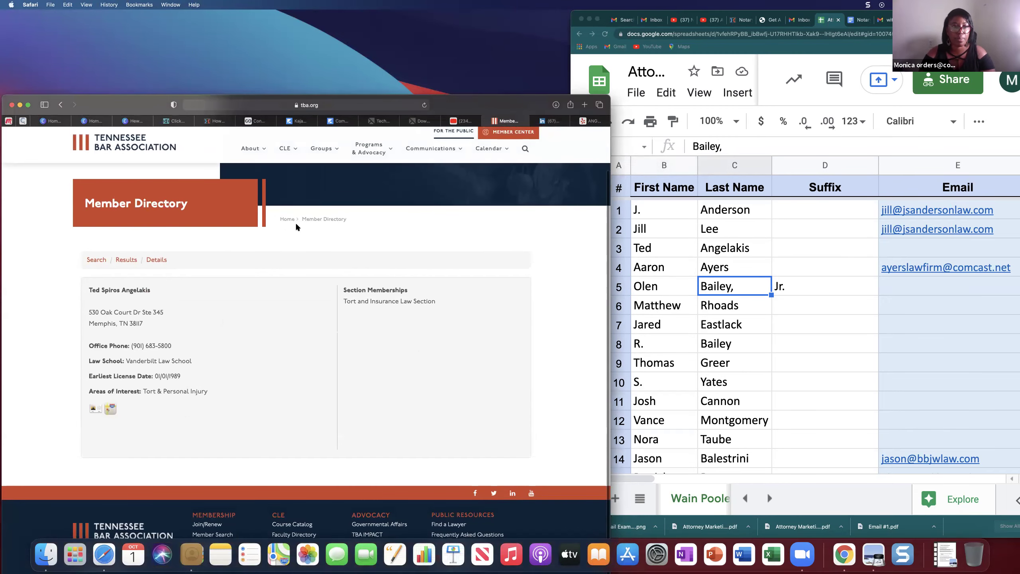
pyautogui.click(98, 261)
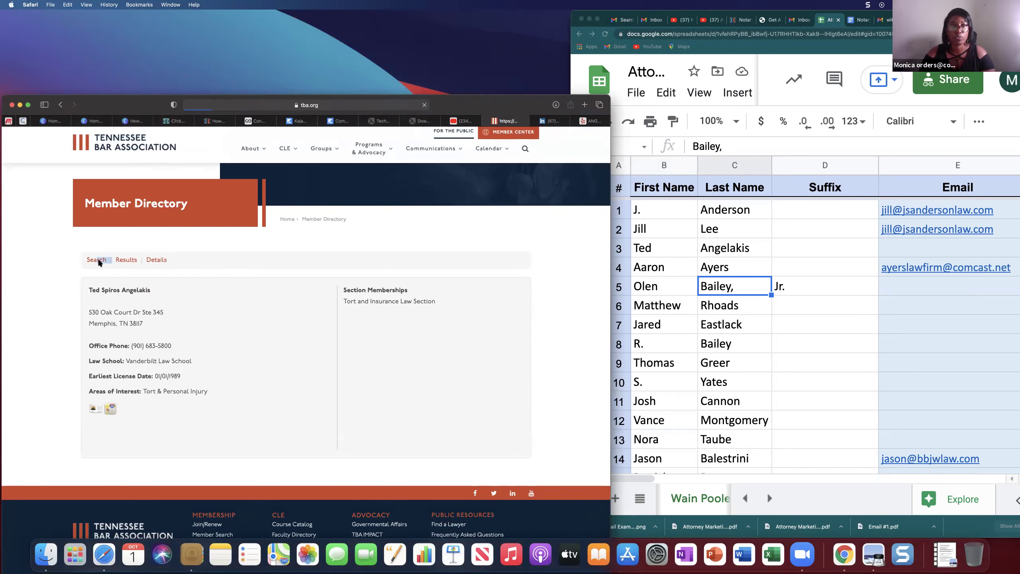
pyautogui.click(187, 305)
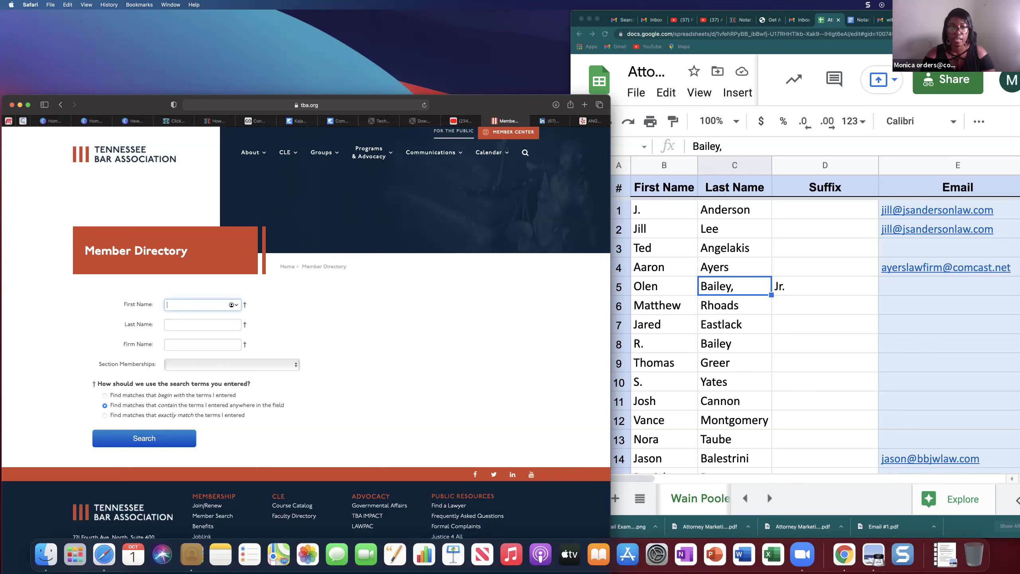
pyautogui.press('Tab')
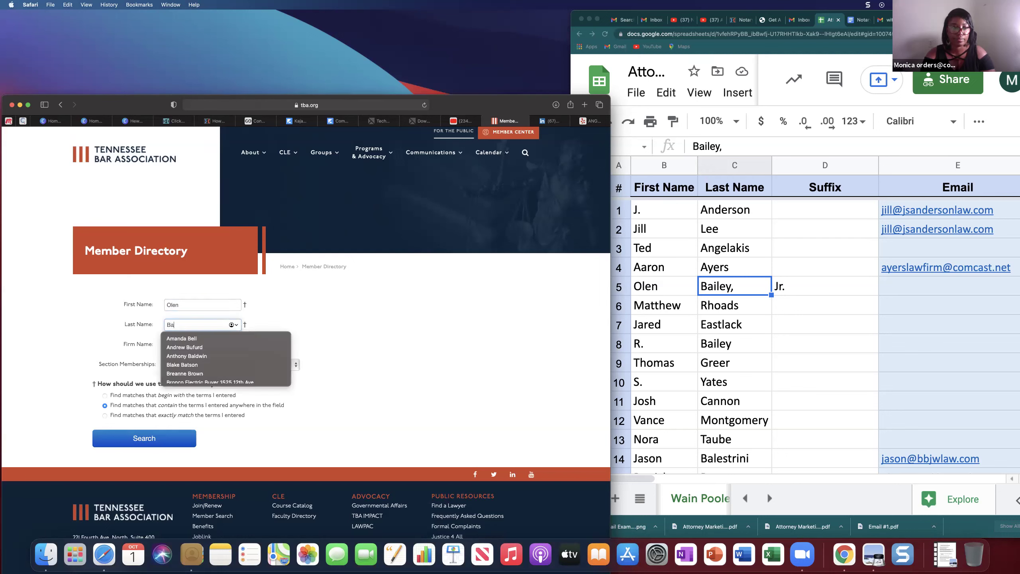
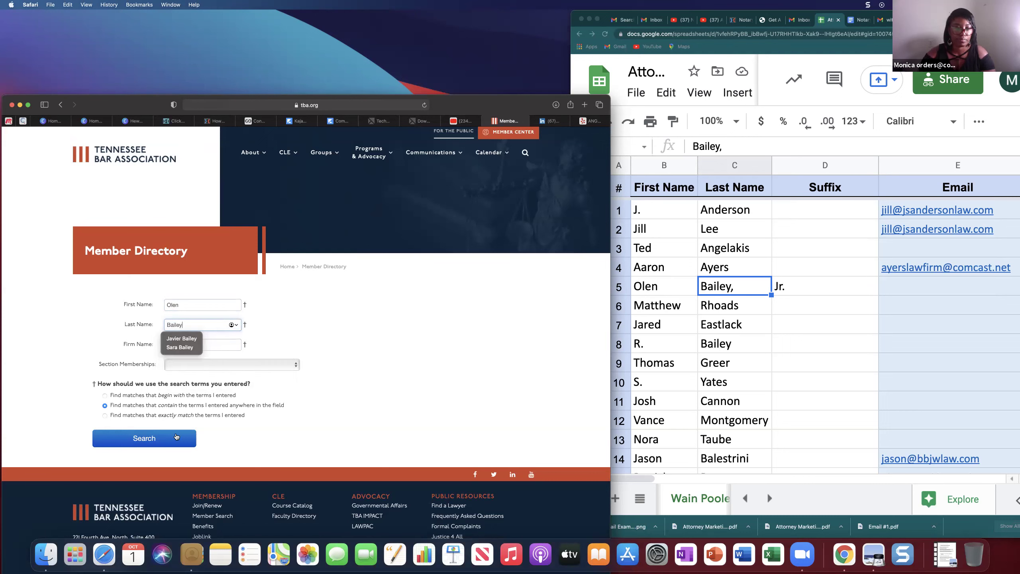
pyautogui.click(182, 438)
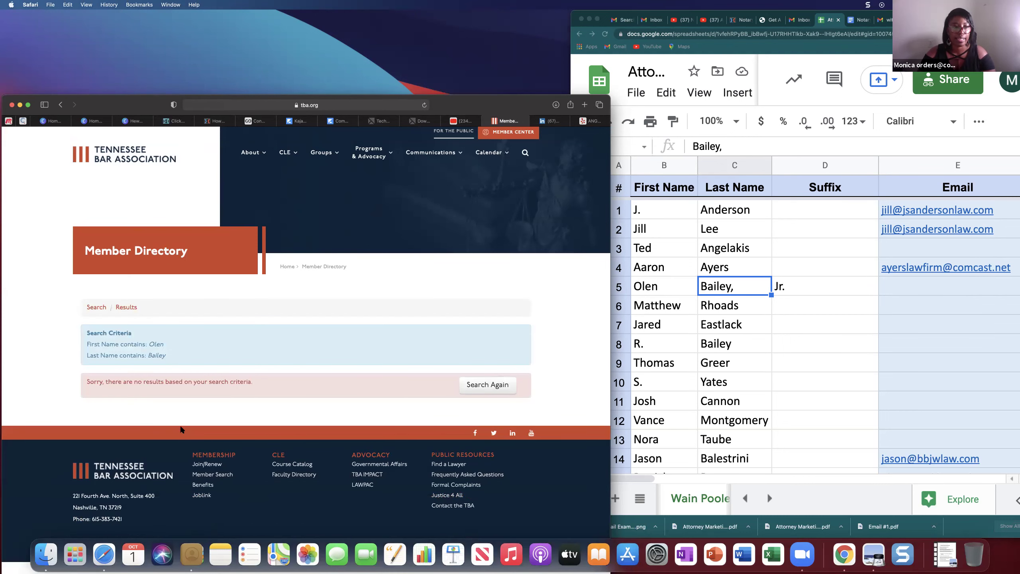
# - Retry the directory search with only the row-5 attorney's first name and scroll the two matches
pyautogui.click(95, 308)
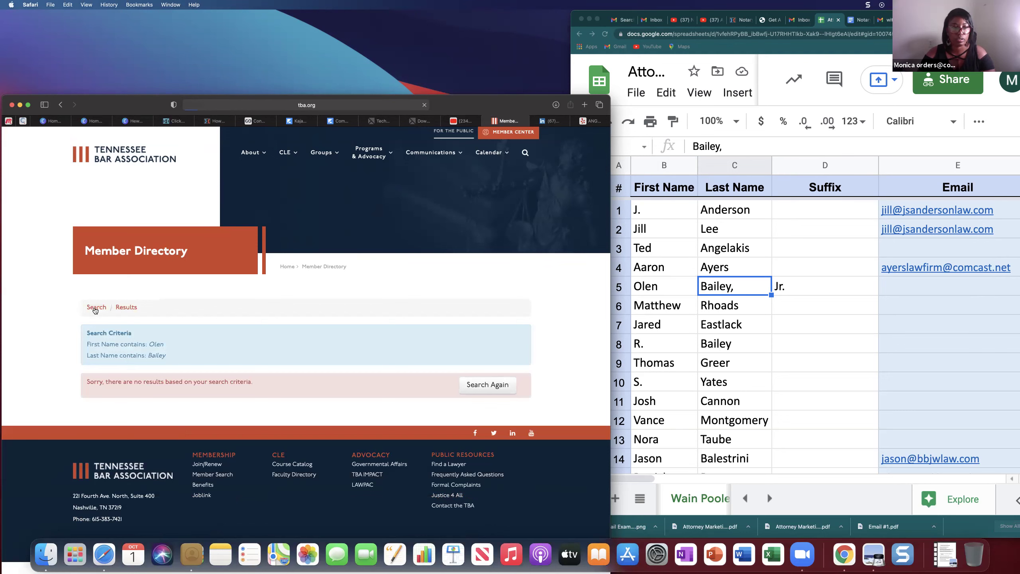
pyautogui.click(180, 308)
pyautogui.write('olen')
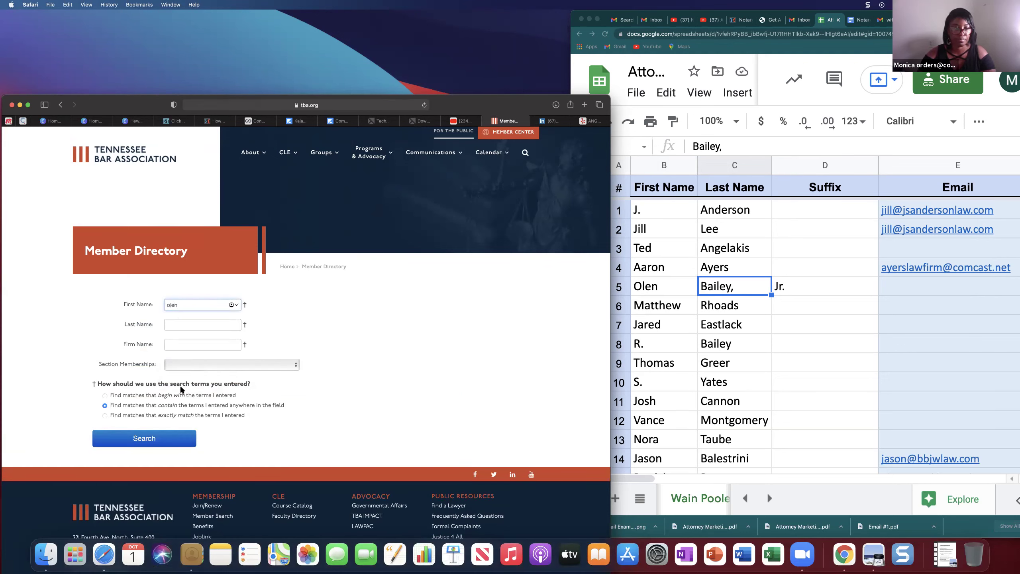
pyautogui.click(171, 442)
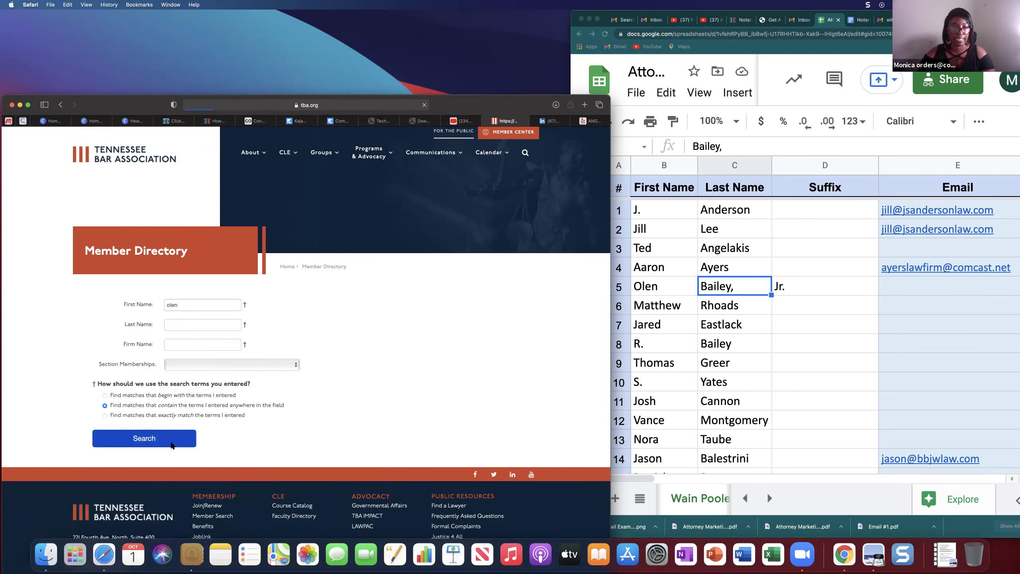
pyautogui.scroll(-5, 171, 442)
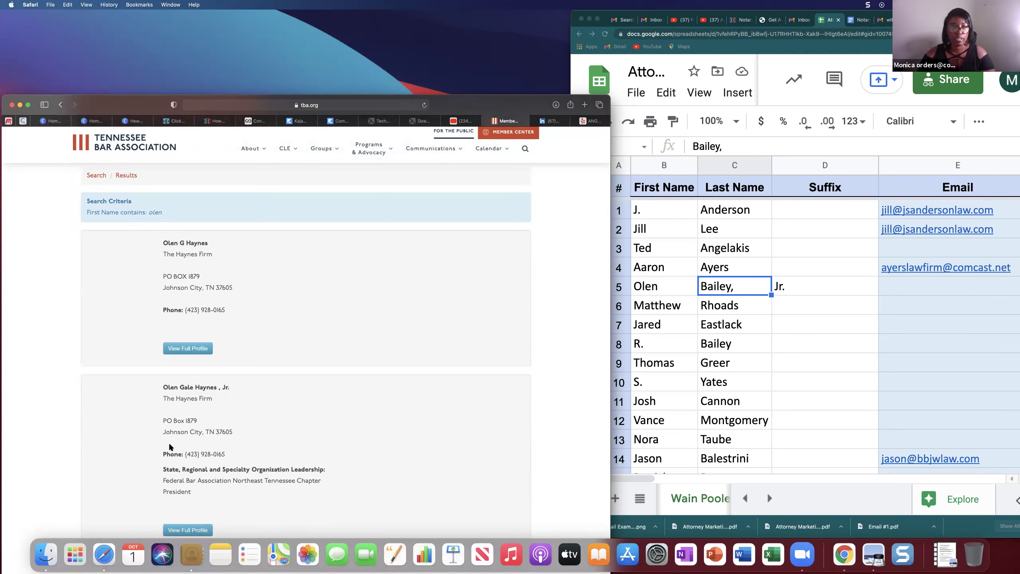
pyautogui.scroll(-4, 171, 446)
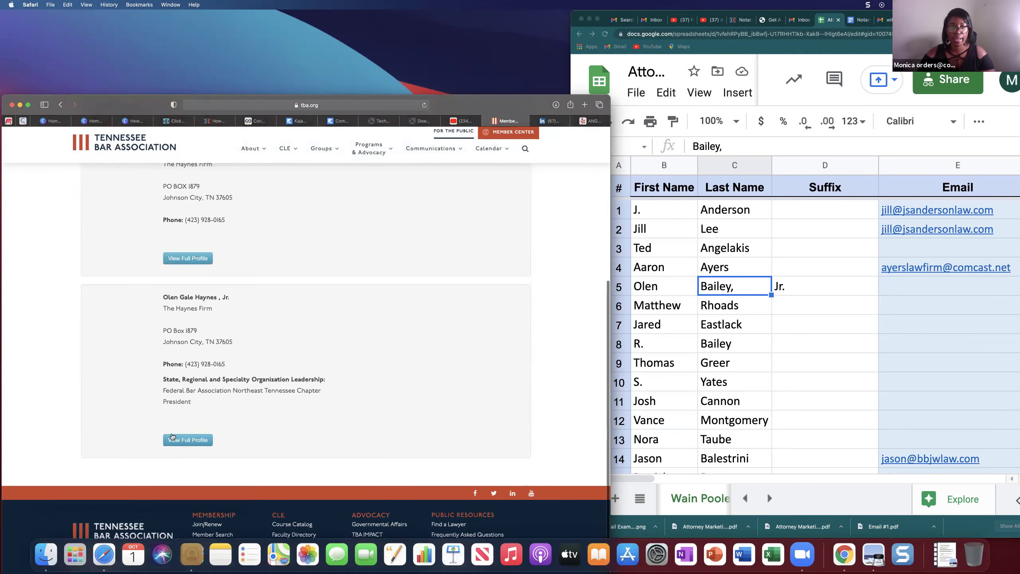
pyautogui.scroll(10, 297, 261)
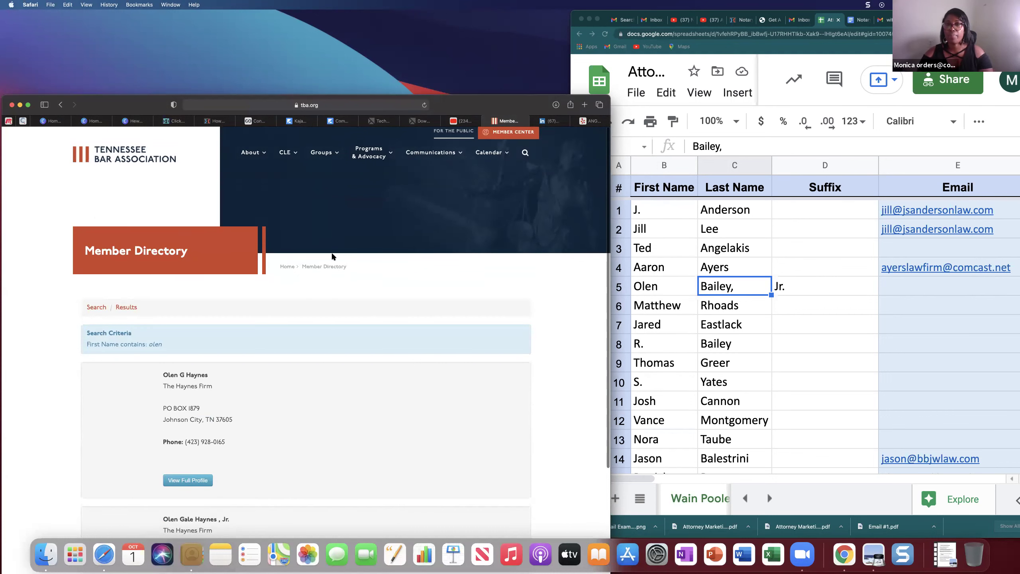
# - Select the row-5 attorney's empty email cell E6 and make the spreadsheet full screen
pyautogui.click(919, 342)
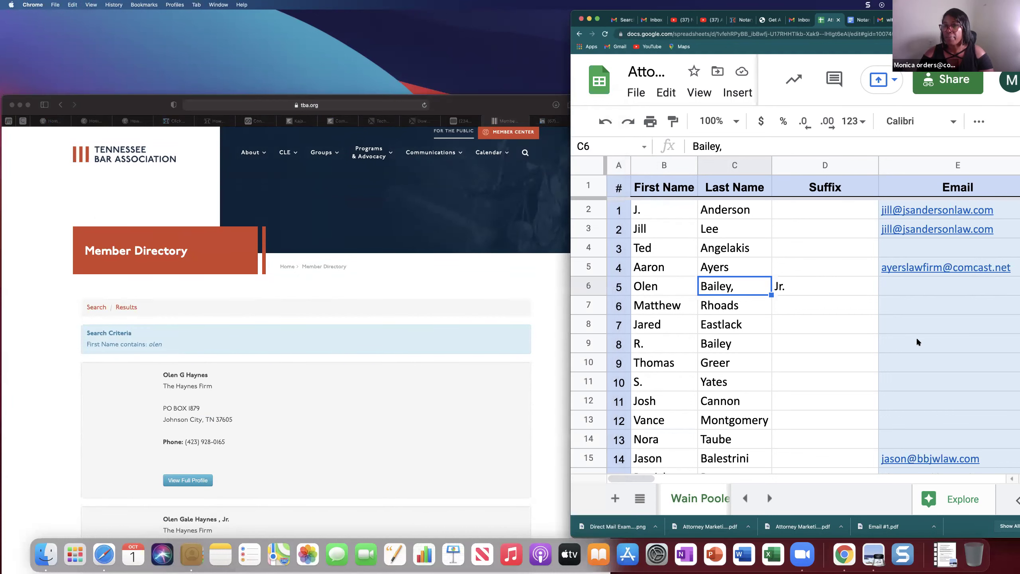
pyautogui.click(918, 342)
pyautogui.click(919, 292)
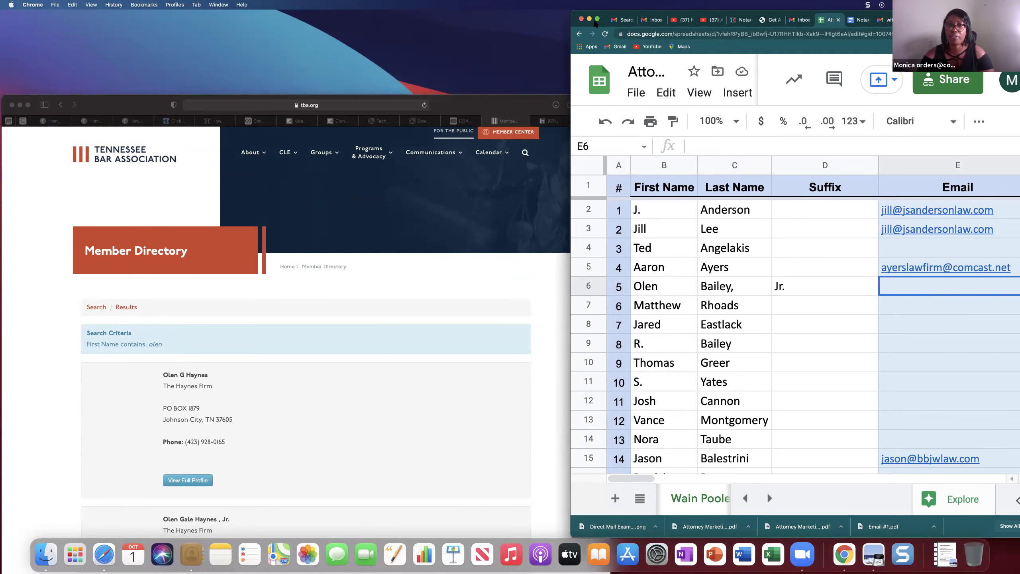
pyautogui.click(597, 20)
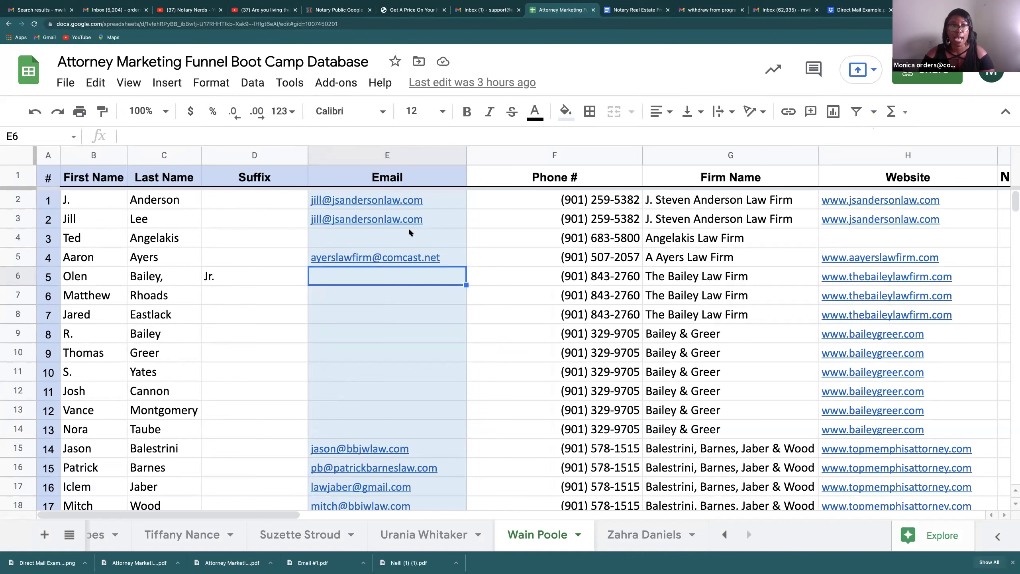
# - Scroll down the Email column, checking the empty cells E131 and E135
pyautogui.scroll(-5, 409, 231)
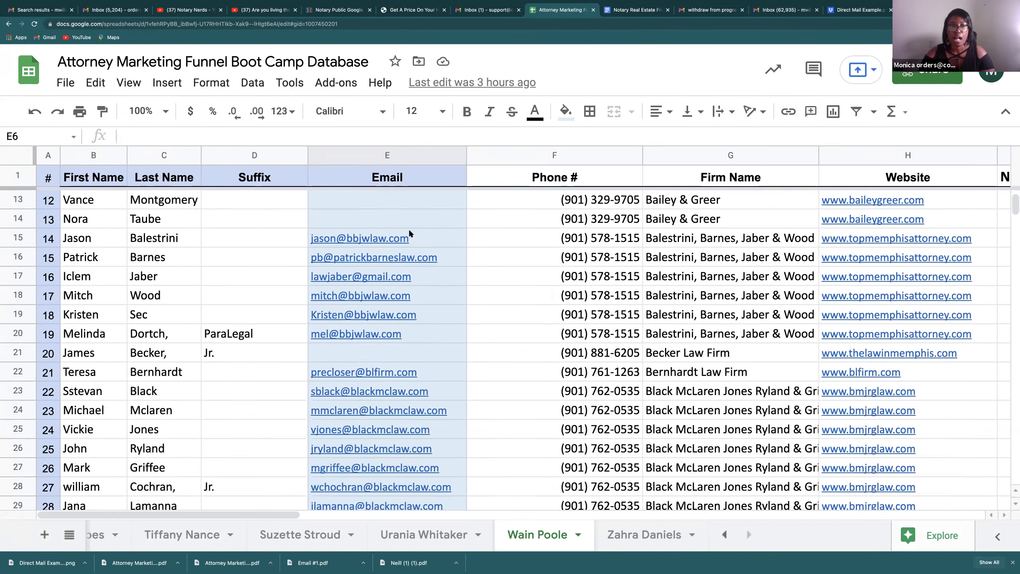
pyautogui.scroll(-6, 409, 232)
pyautogui.scroll(-8, 410, 234)
pyautogui.scroll(-17, 409, 232)
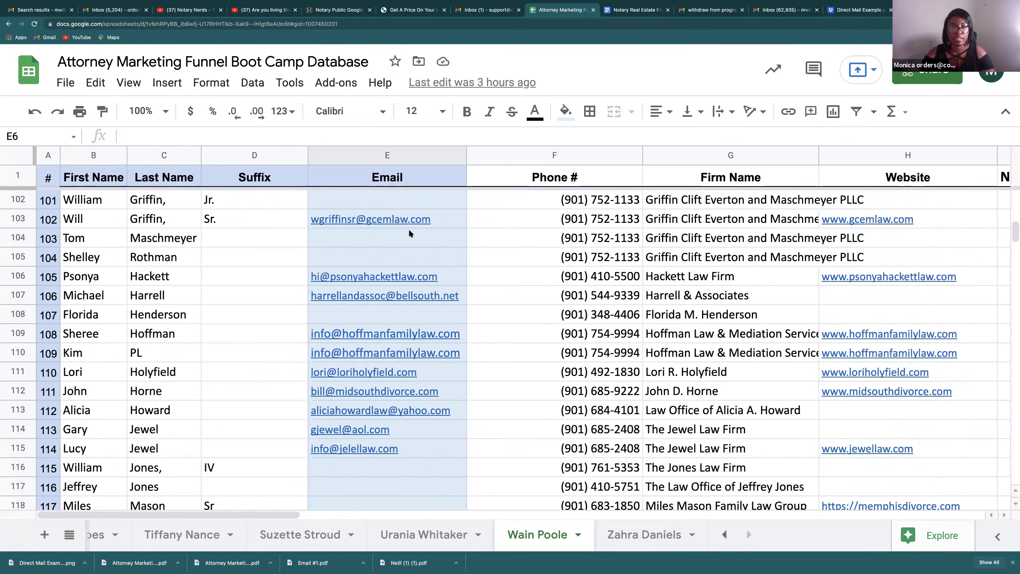
pyautogui.scroll(-7, 409, 233)
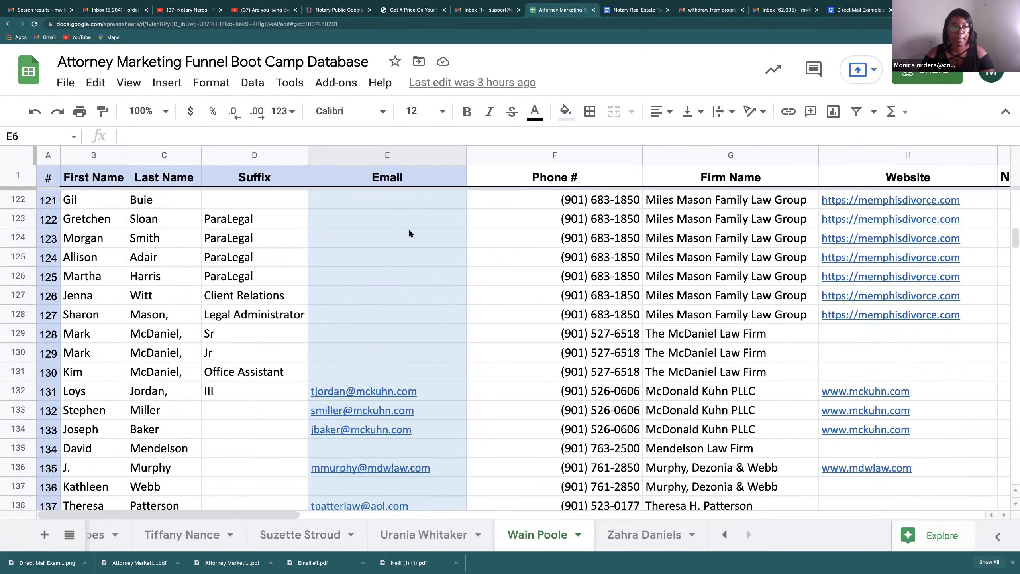
pyautogui.scroll(-13, 409, 233)
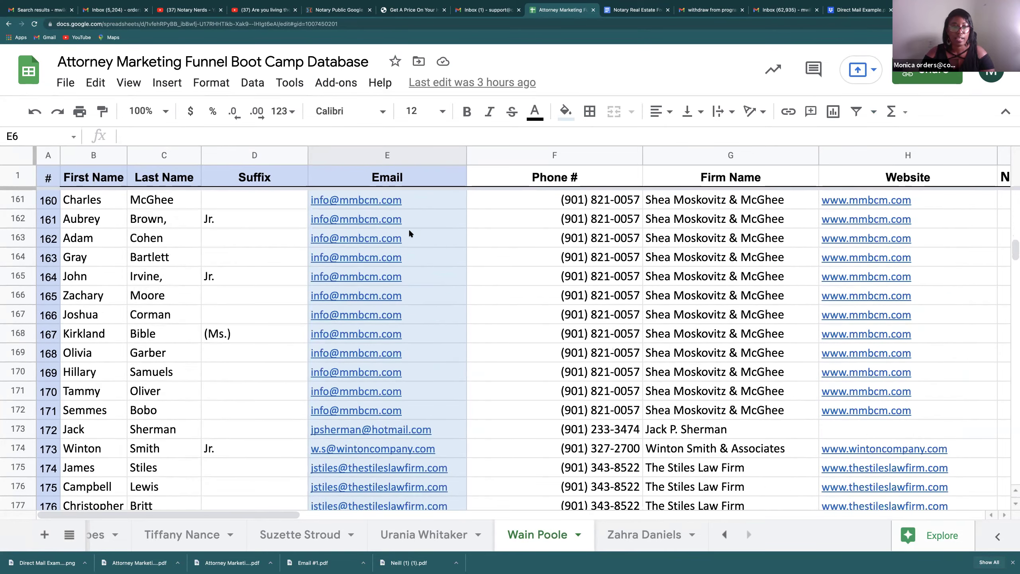
pyautogui.scroll(-11, 409, 233)
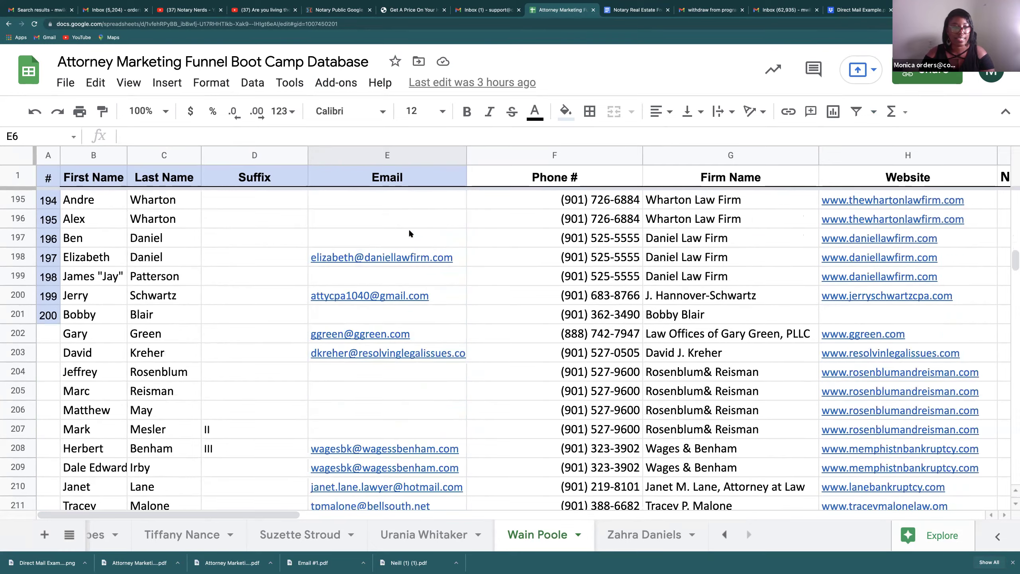
pyautogui.scroll(-3, 410, 233)
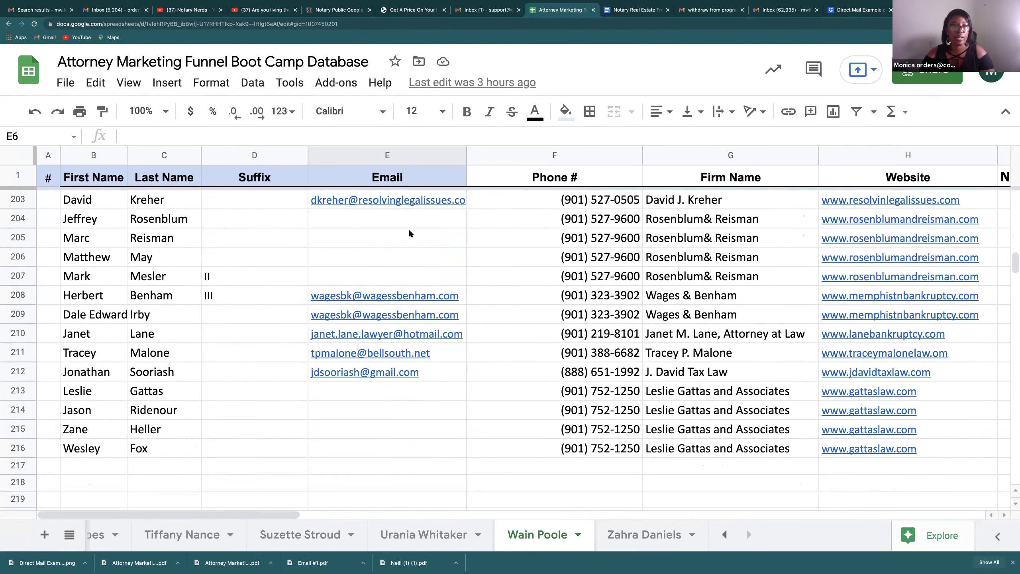
pyautogui.scroll(9, 409, 233)
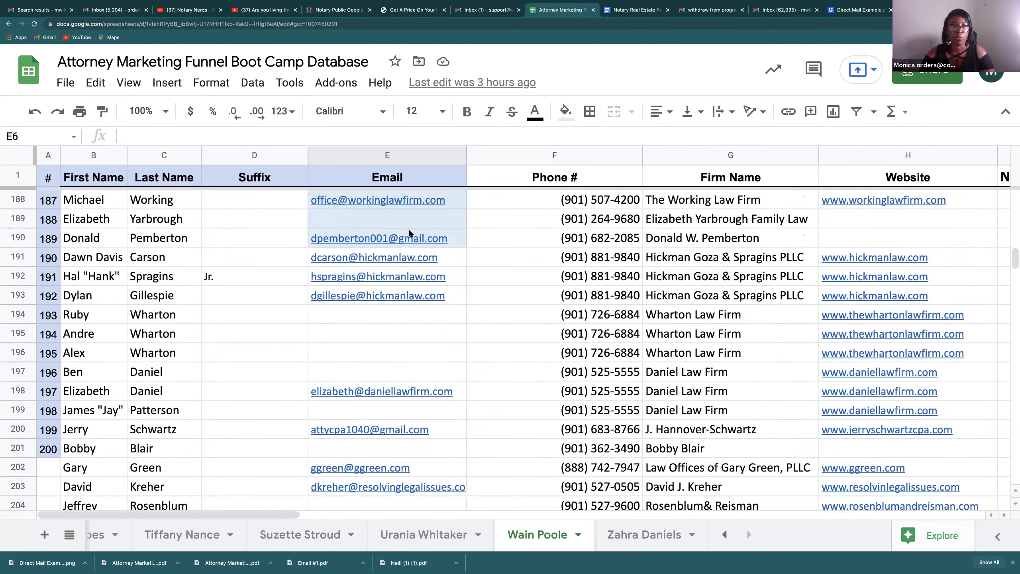
pyautogui.scroll(6, 410, 233)
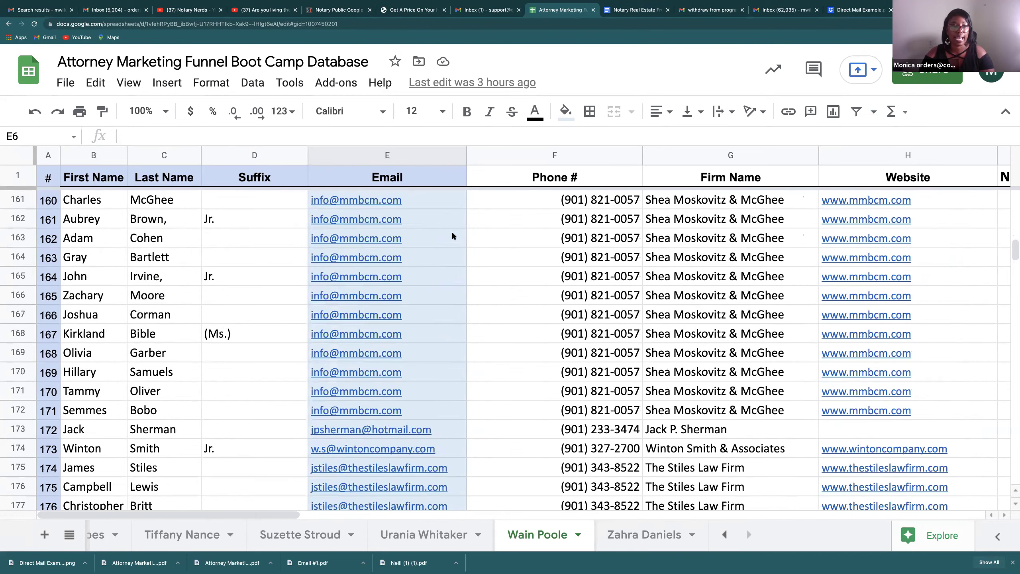
pyautogui.scroll(11, 453, 235)
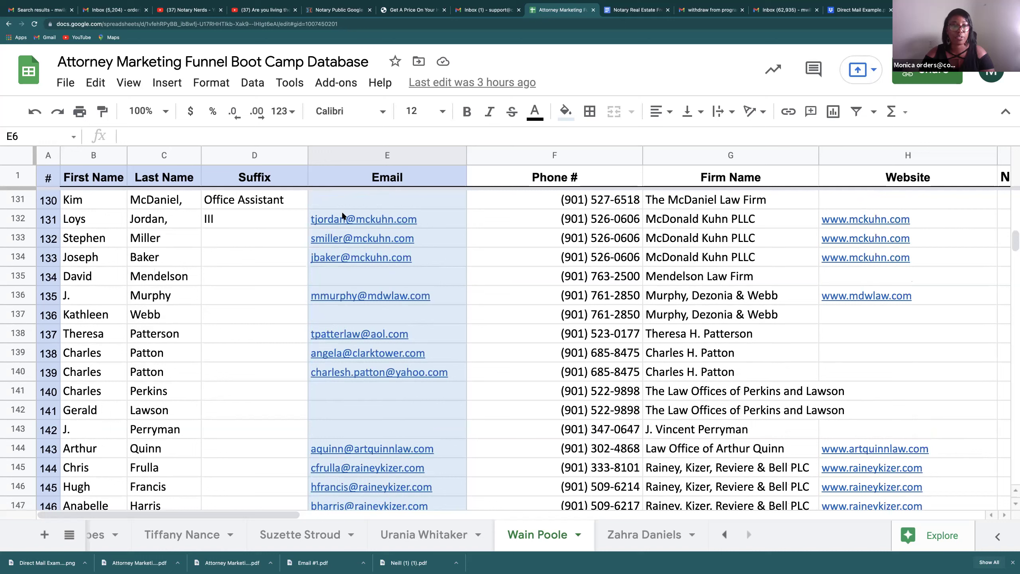
pyautogui.click(343, 203)
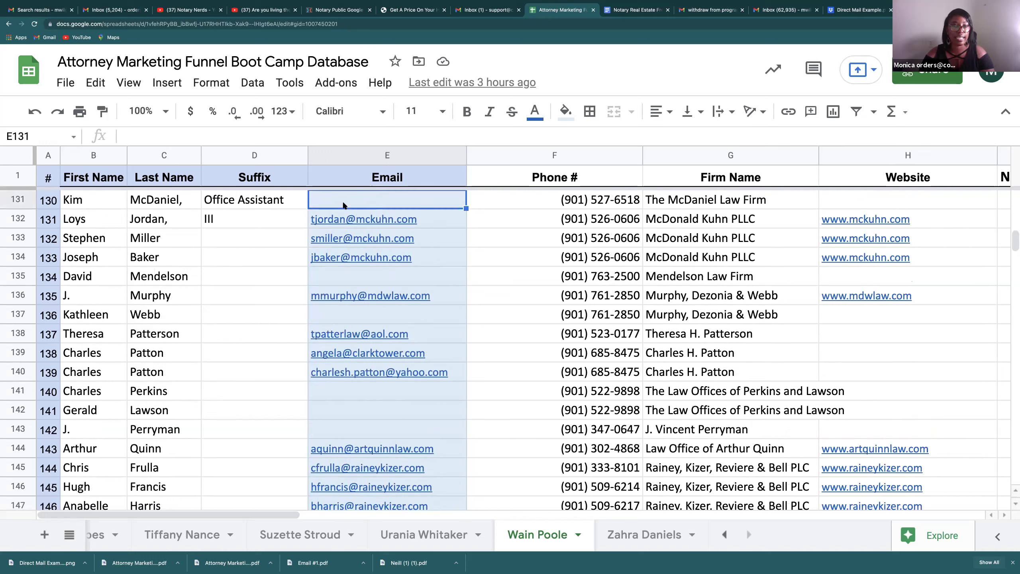
pyautogui.click(378, 277)
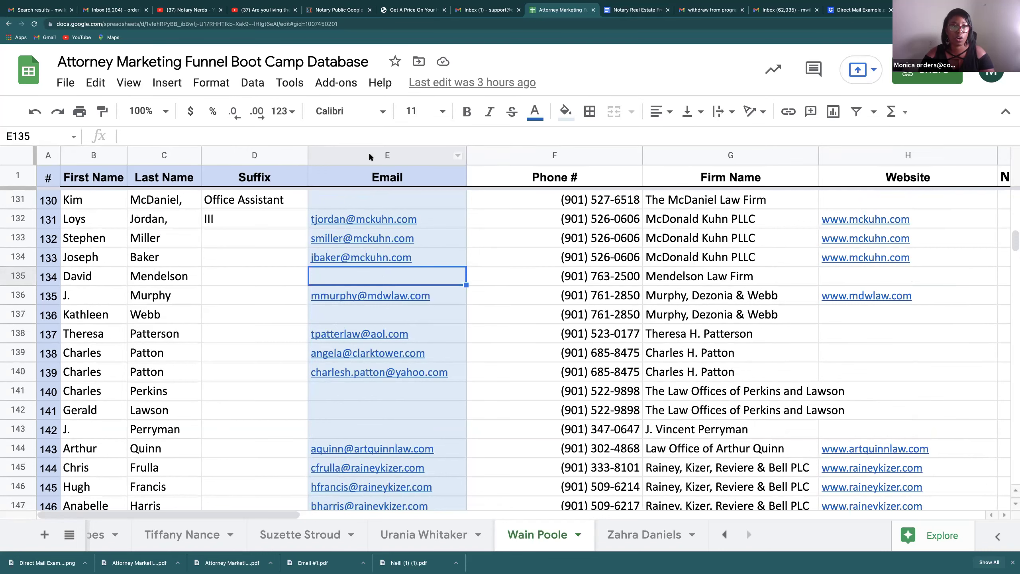
pyautogui.scroll(-2, 426, 237)
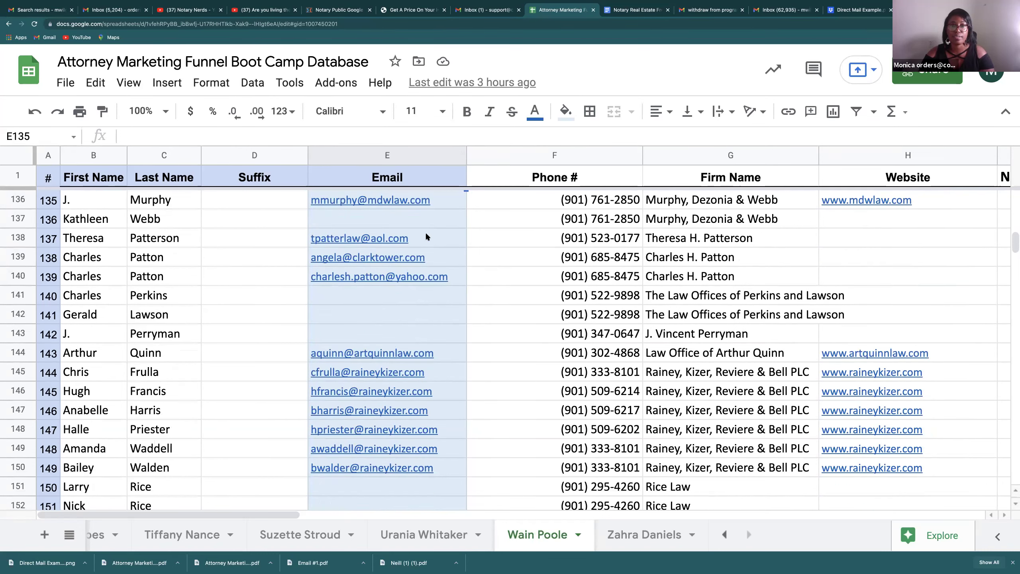
pyautogui.scroll(-1, 427, 237)
pyautogui.moveTo(427, 237)
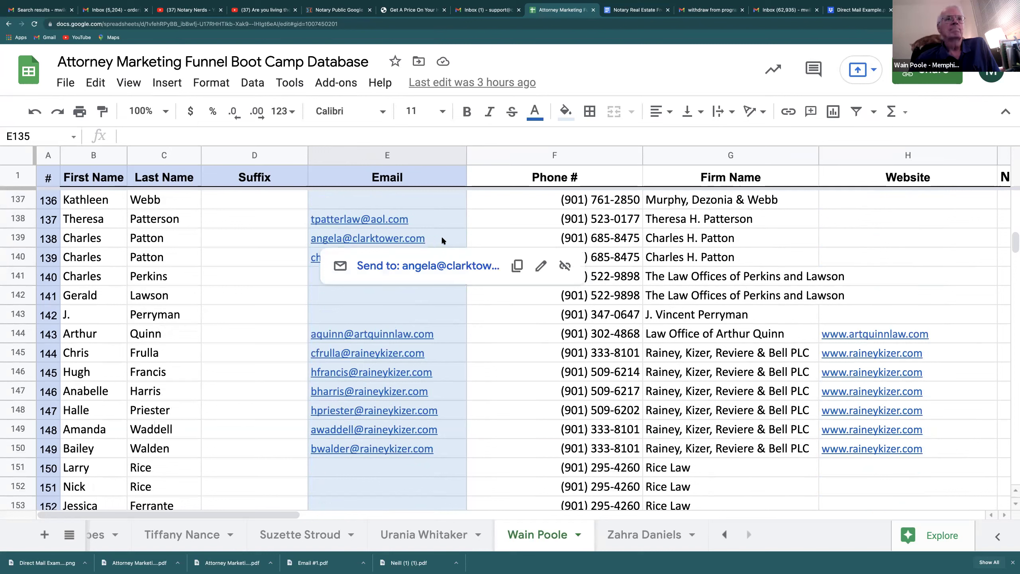